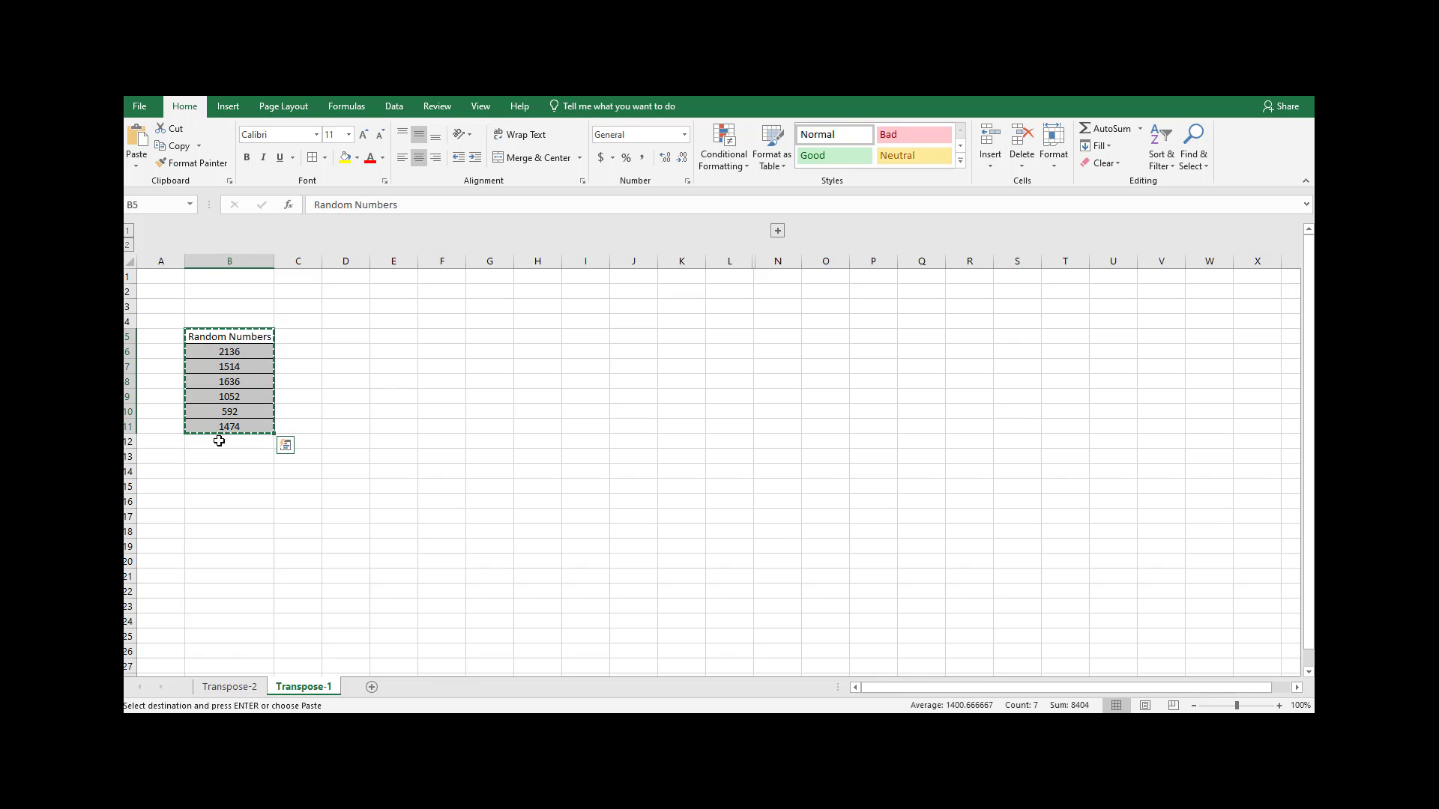
Paste the copied Random Numbers range B5:B11 transposed into a horizontal row starting at D5.
{"action": "left_click", "coordinate": [356, 337]}
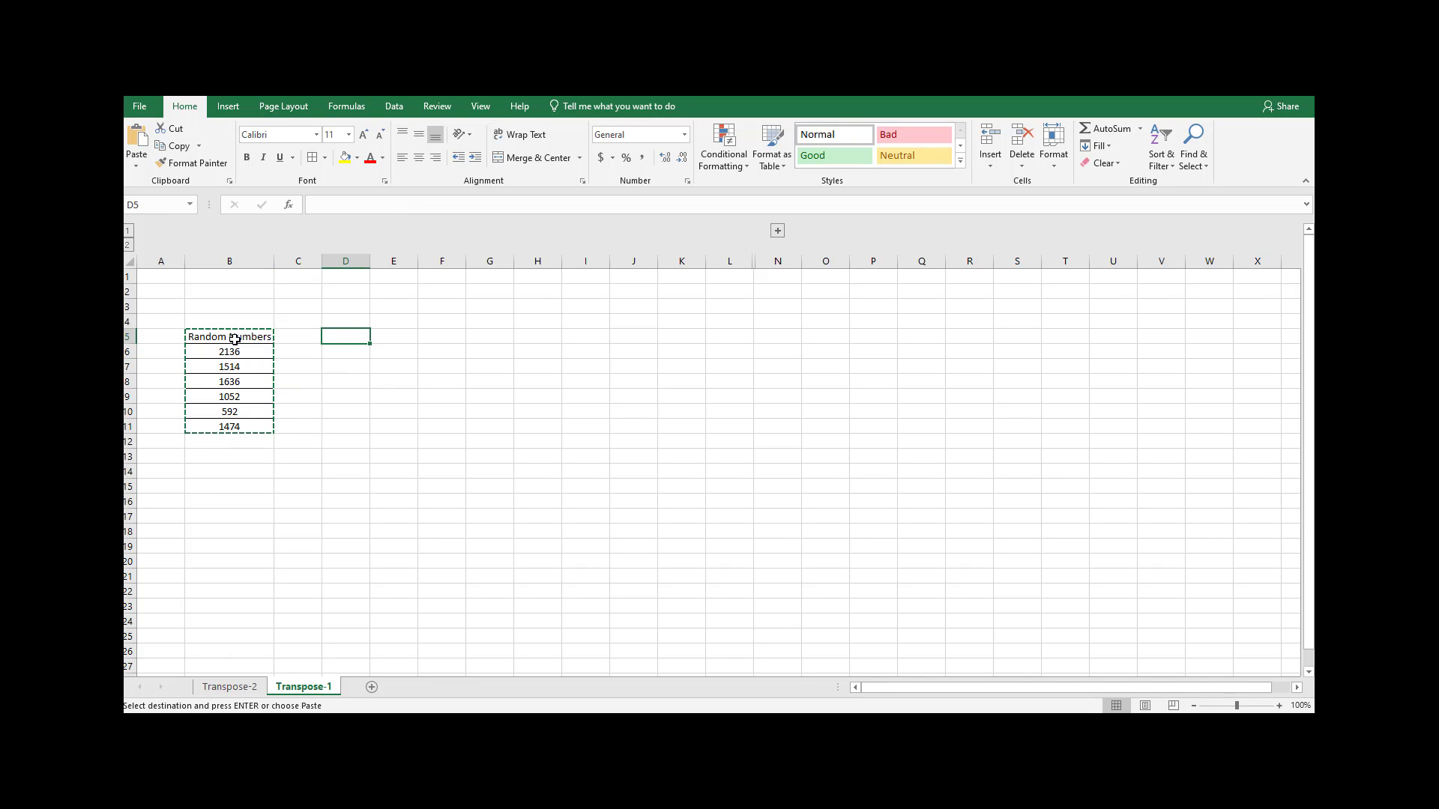
{"action": "left_click_drag", "start_coordinate": [235, 339], "coordinate": [232, 418]}
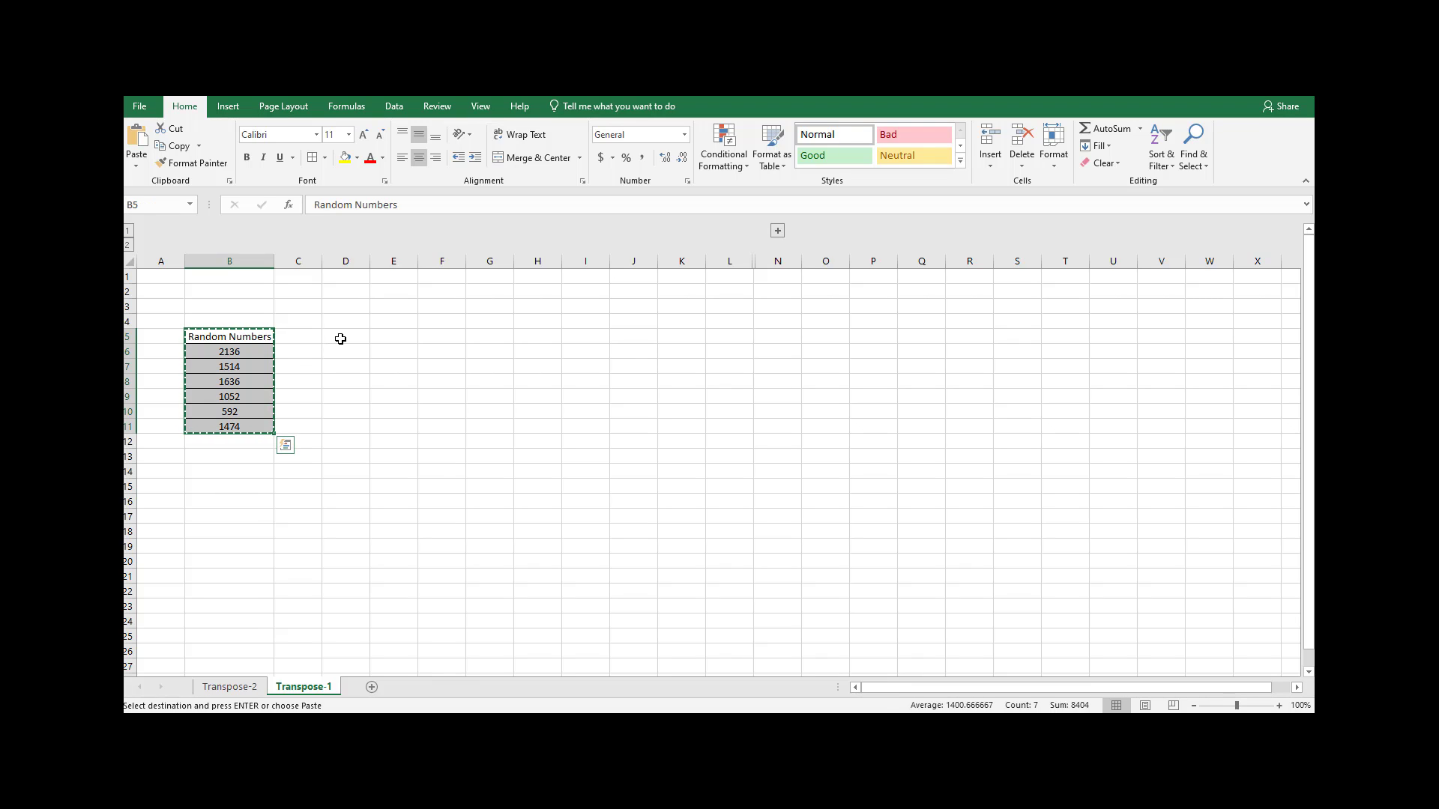
{"action": "left_click", "coordinate": [339, 337]}
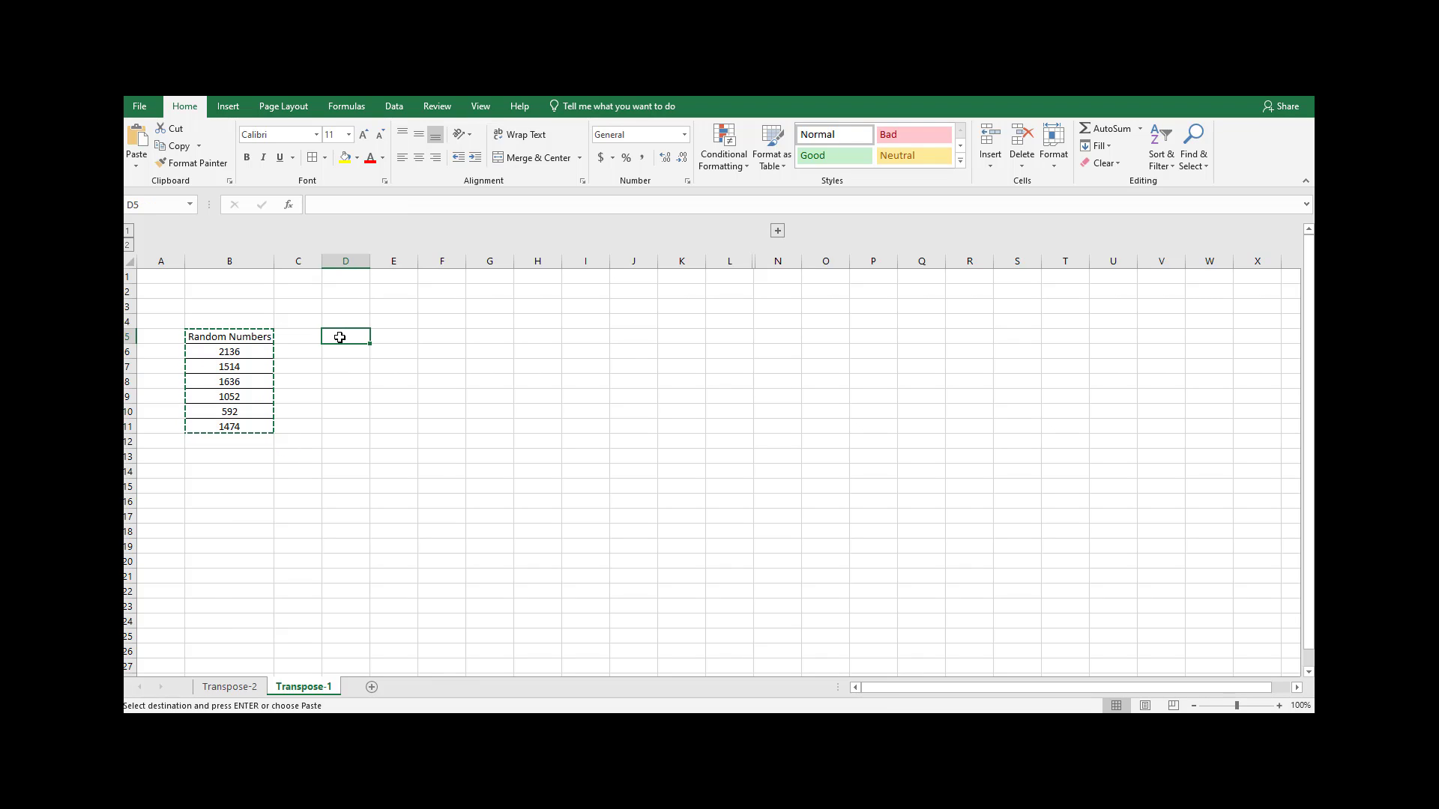
{"action": "left_click", "coordinate": [136, 166]}
{"action": "left_click", "coordinate": [180, 324]}
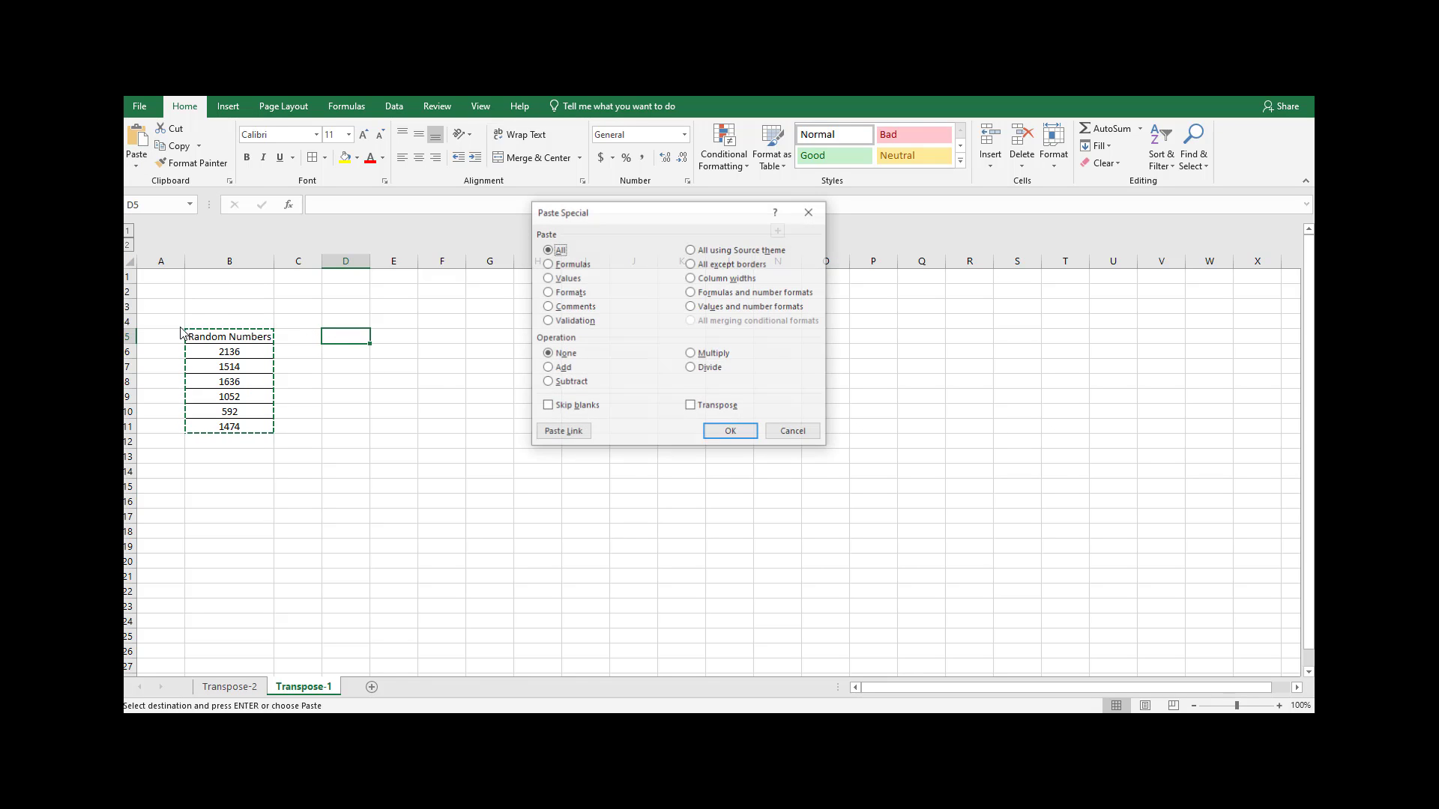
{"action": "left_click", "coordinate": [709, 407]}
{"action": "left_click", "coordinate": [726, 444]}
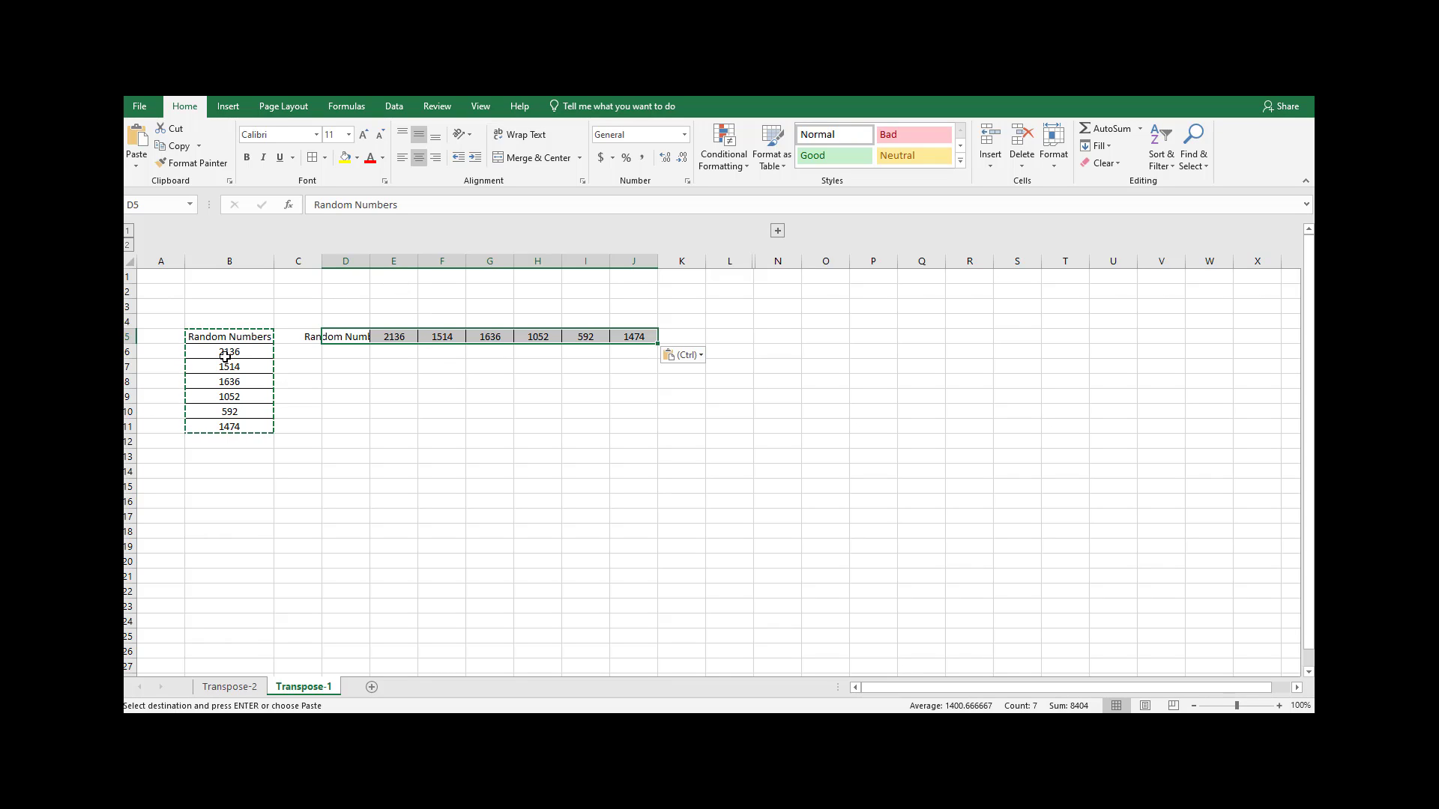
Autofit the width of column D to the pasted Random Numbers heading.
{"action": "left_click", "coordinate": [364, 262]}
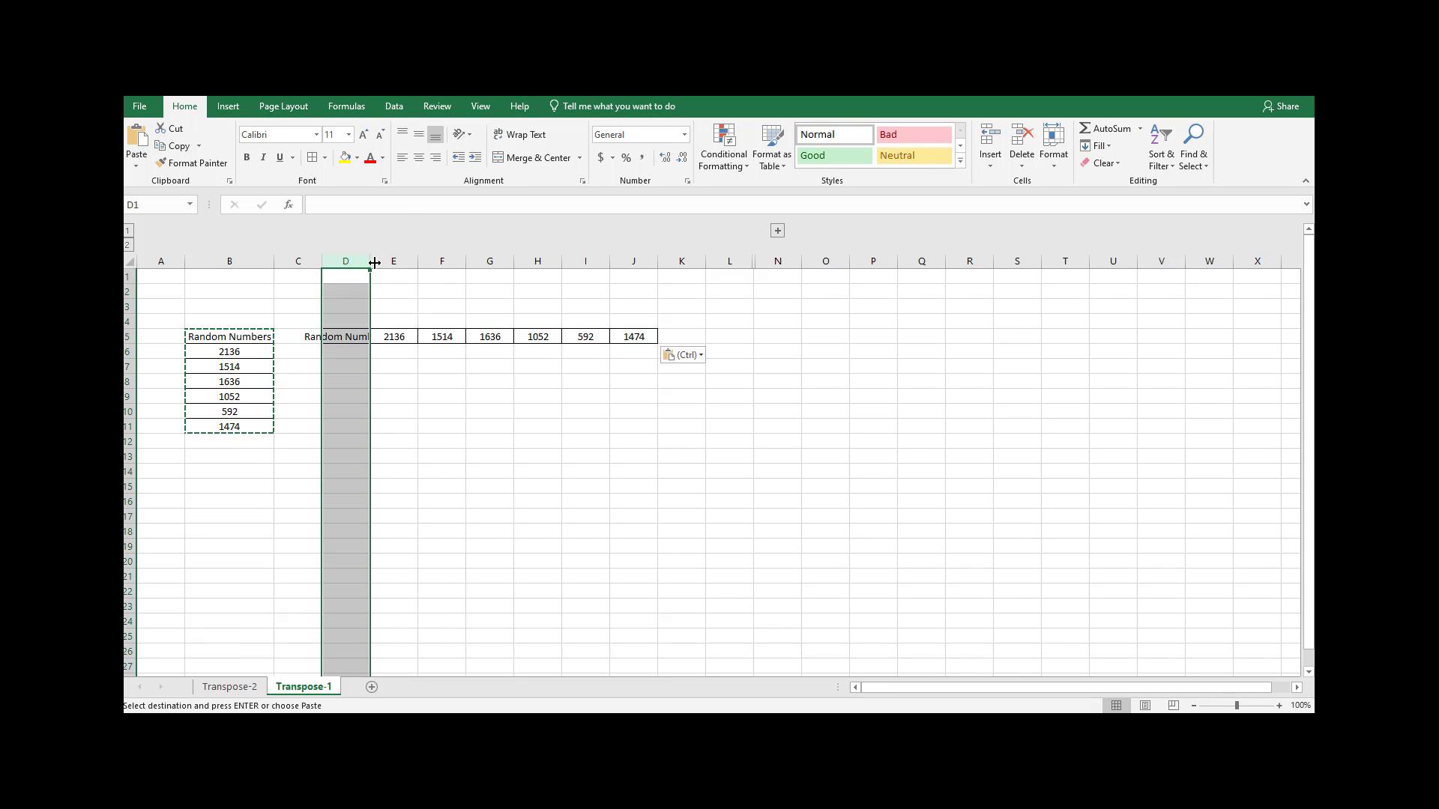
{"action": "double_click", "coordinate": [370, 261]}
{"action": "left_click", "coordinate": [387, 380]}
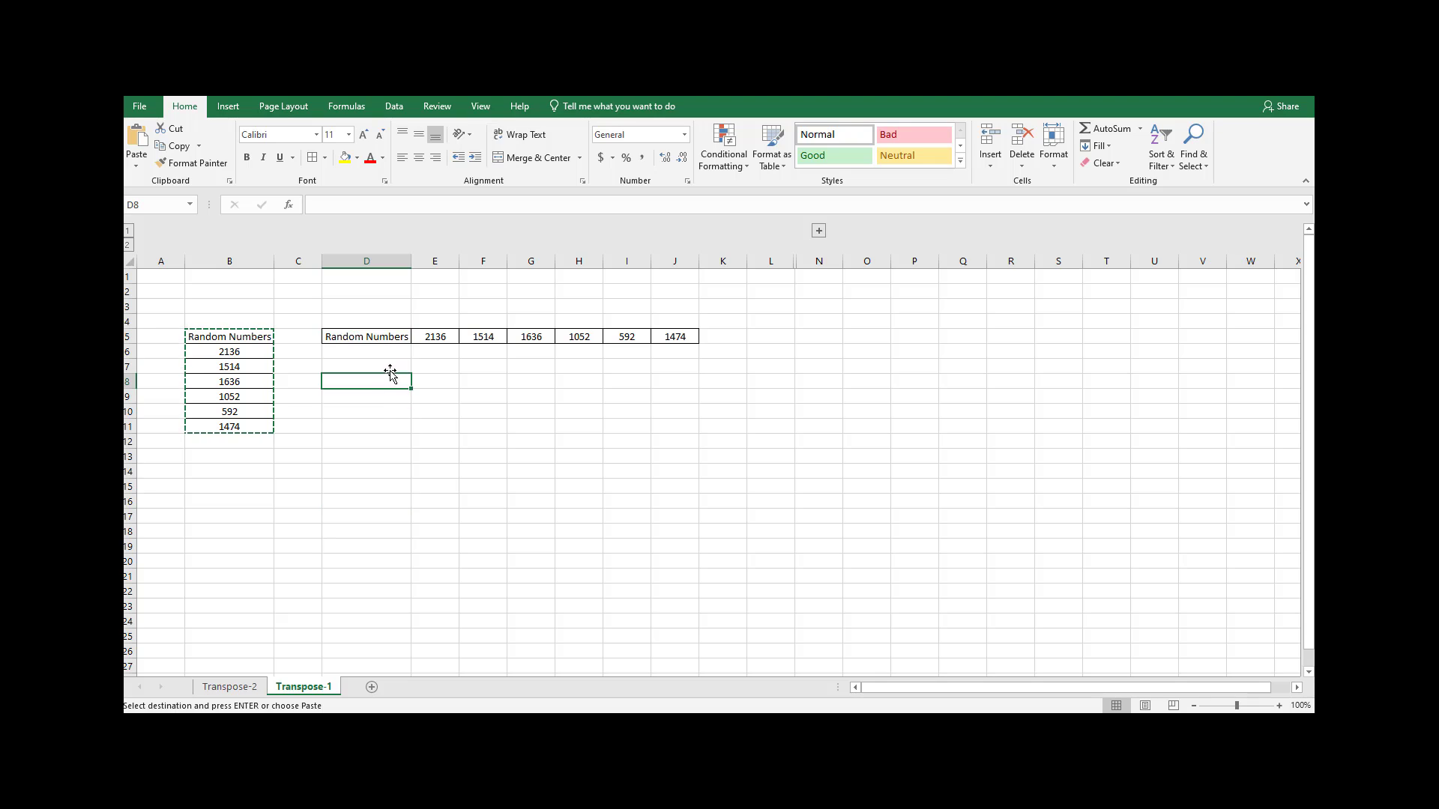
Change source cell B7 to 15 and check the corresponding pasted value in F5.
{"action": "left_click", "coordinate": [234, 366]}
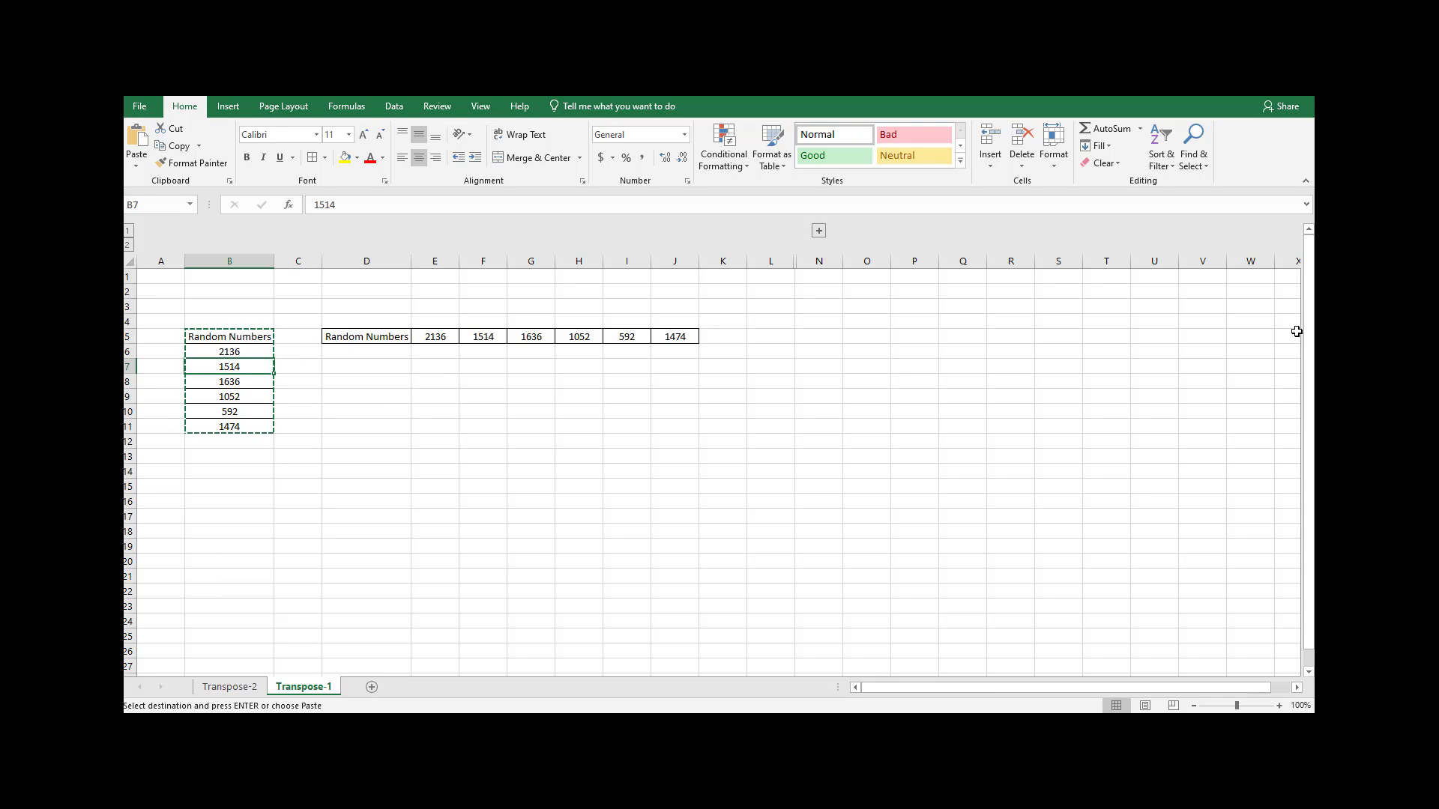
{"action": "type", "text": "1"}
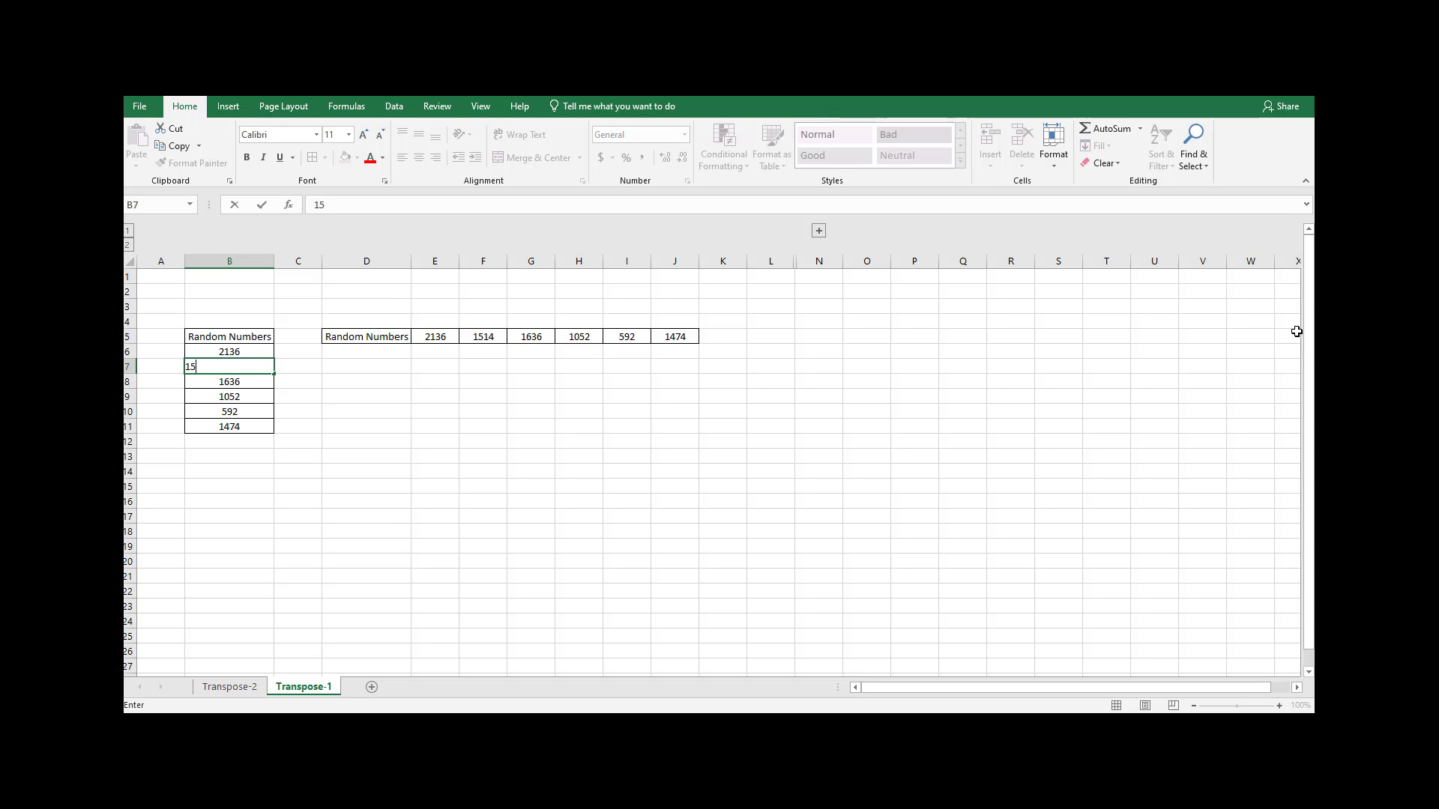
{"action": "key", "text": "Return"}
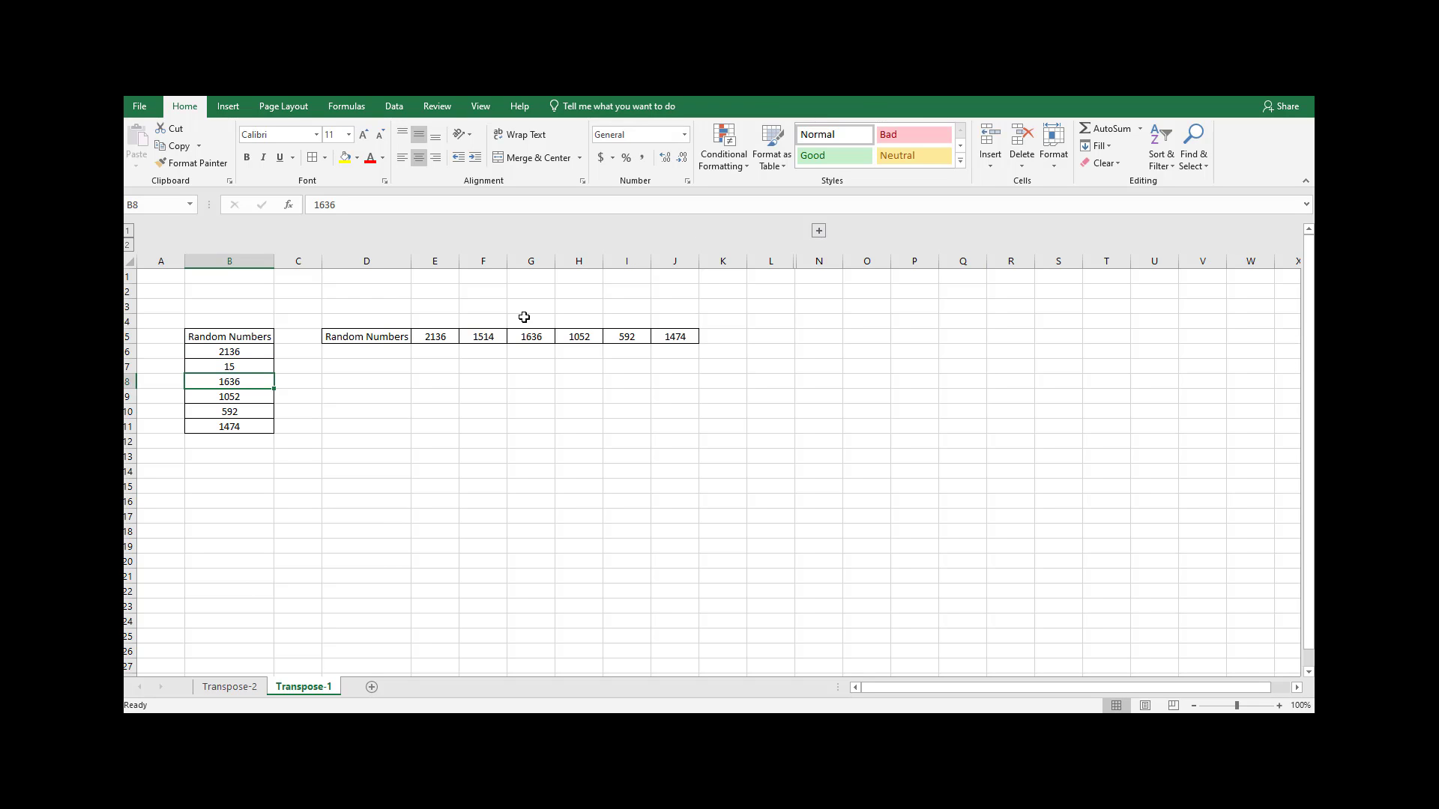
{"action": "left_click", "coordinate": [502, 332]}
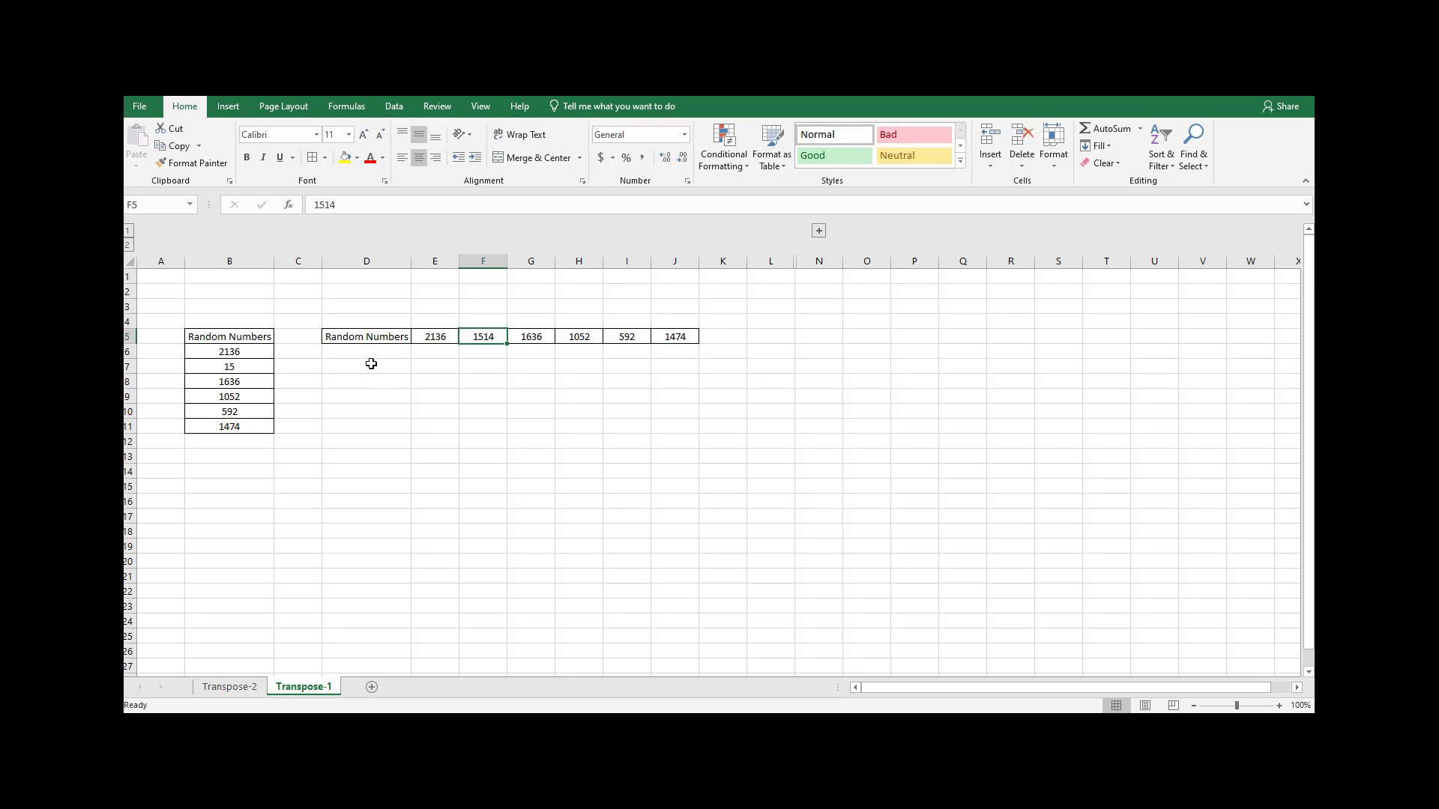
Enter =TRANSPOSE(B5:B11) as an array formula across D7:J7.
{"action": "left_click_drag", "start_coordinate": [376, 369], "coordinate": [681, 364]}
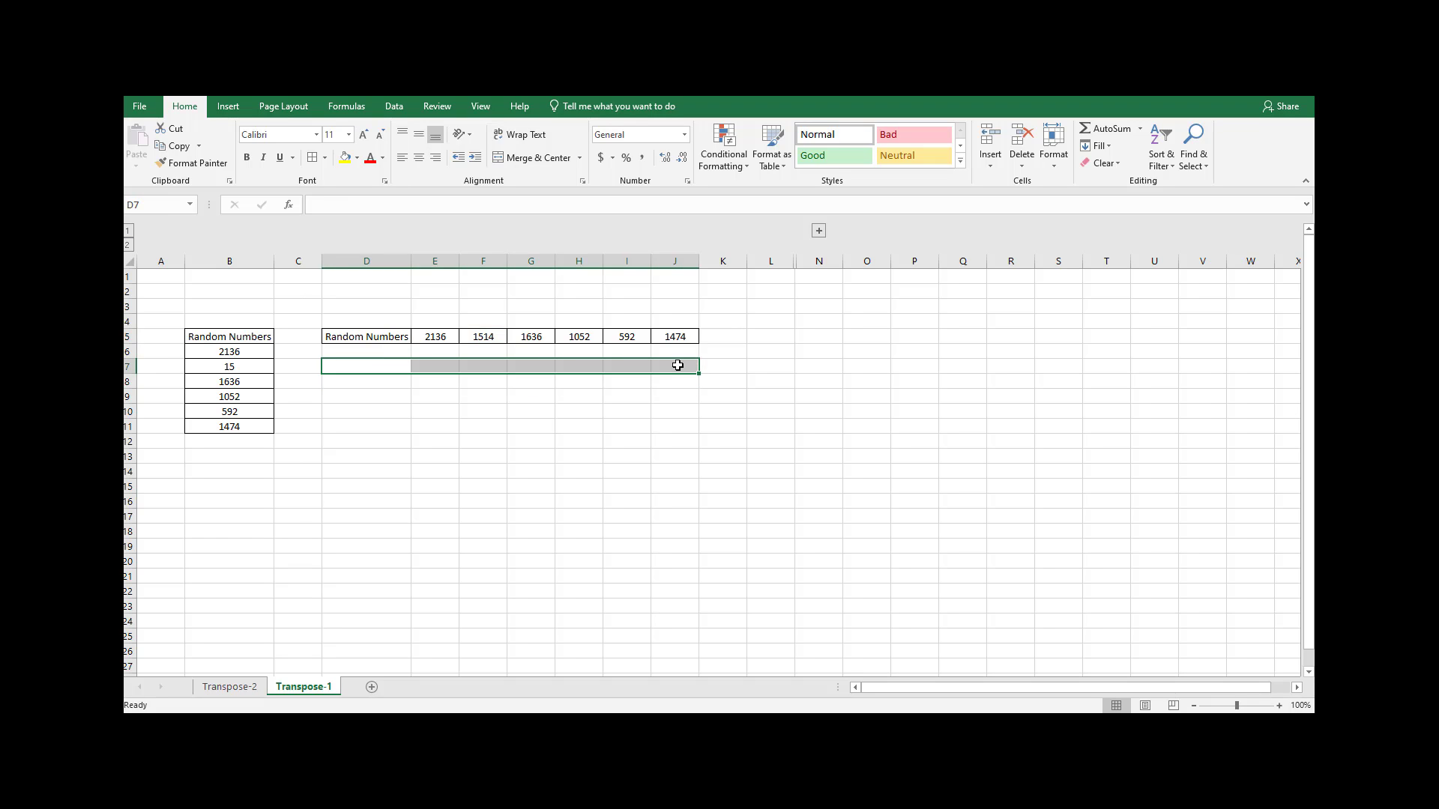
{"action": "type", "text": "=TRANSPOSE("}
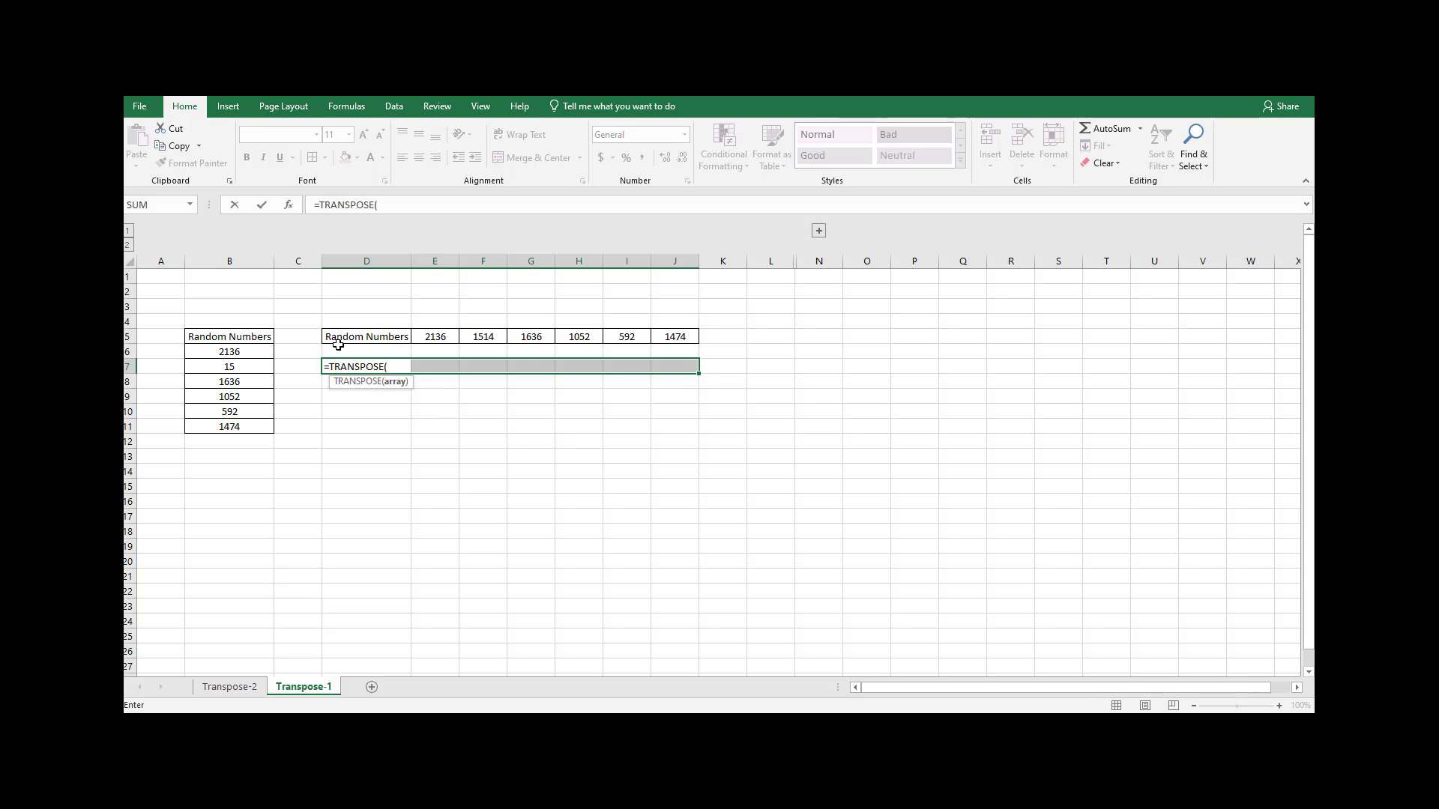
{"action": "left_click_drag", "start_coordinate": [209, 334], "coordinate": [220, 424]}
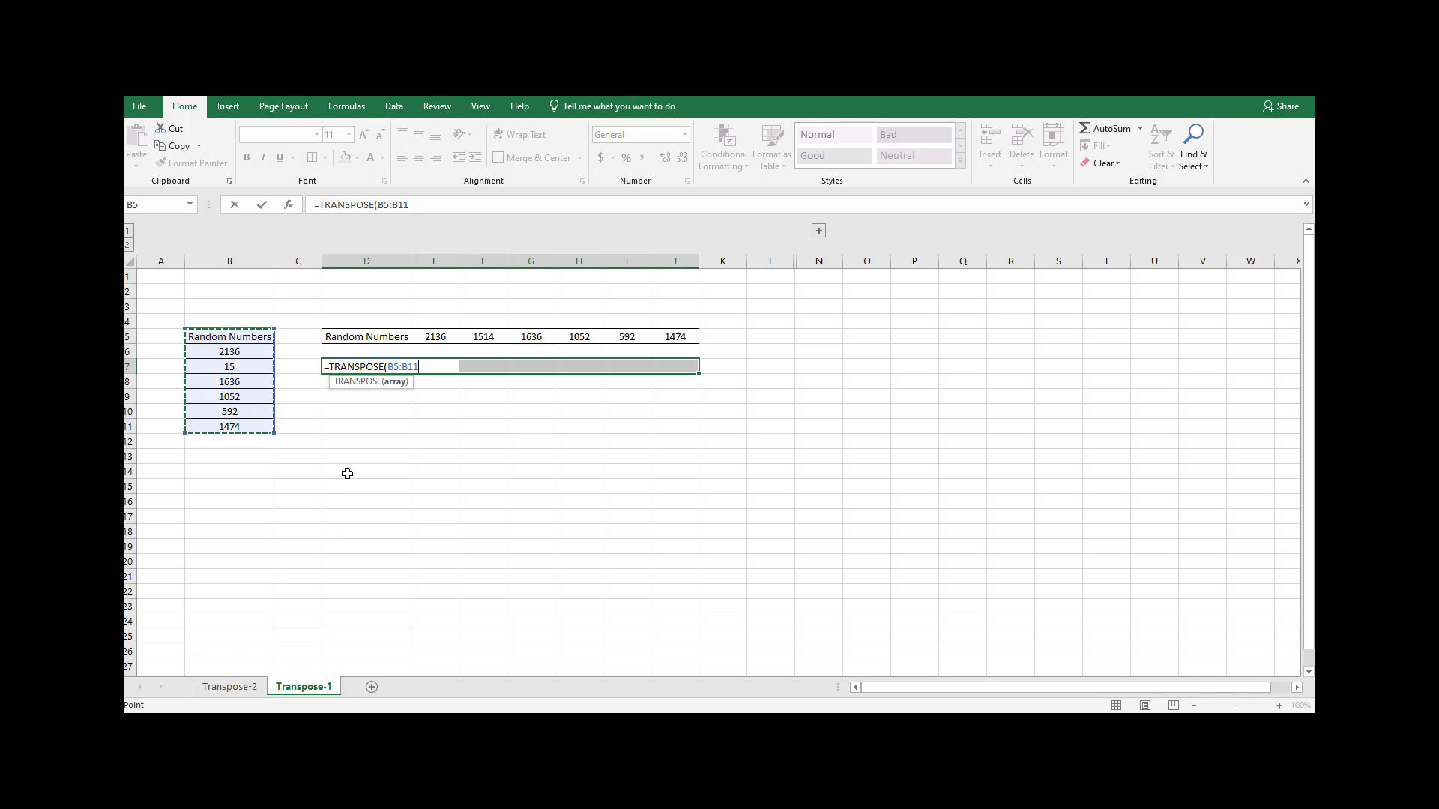
{"action": "type", "text": ")"}
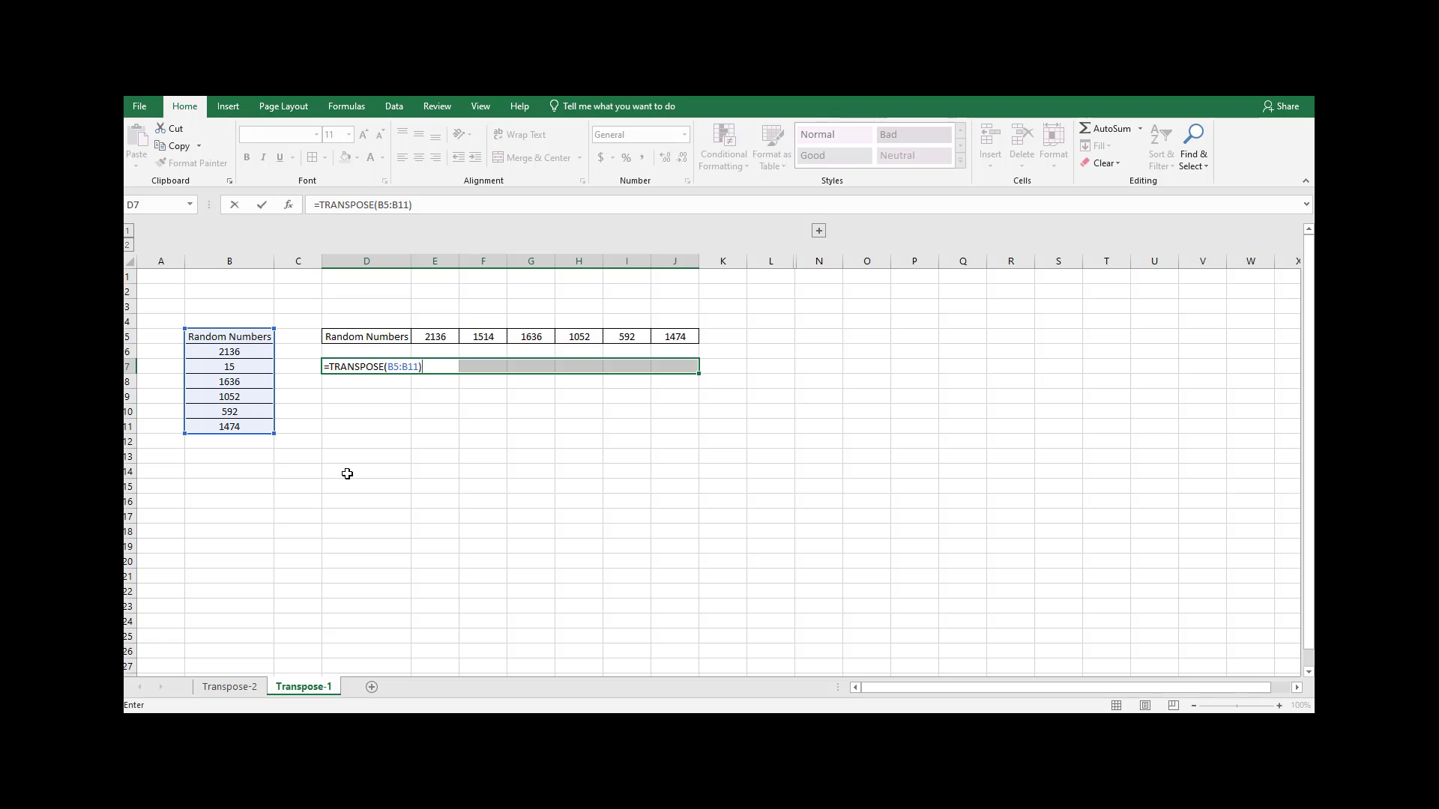
{"action": "key", "text": "ctrl+shift+Return"}
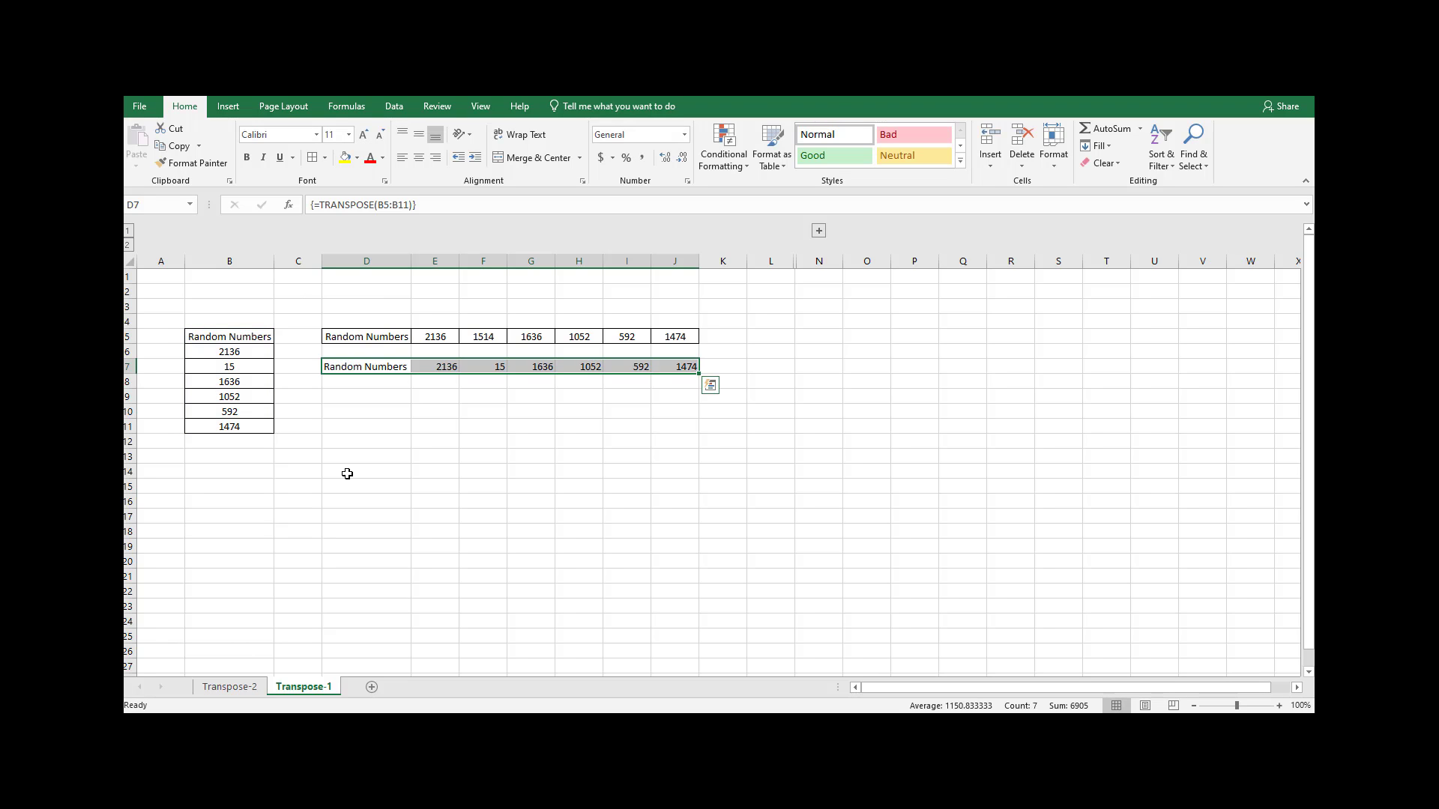
Change source cell B9 to 5210.
{"action": "left_click", "coordinate": [238, 401]}
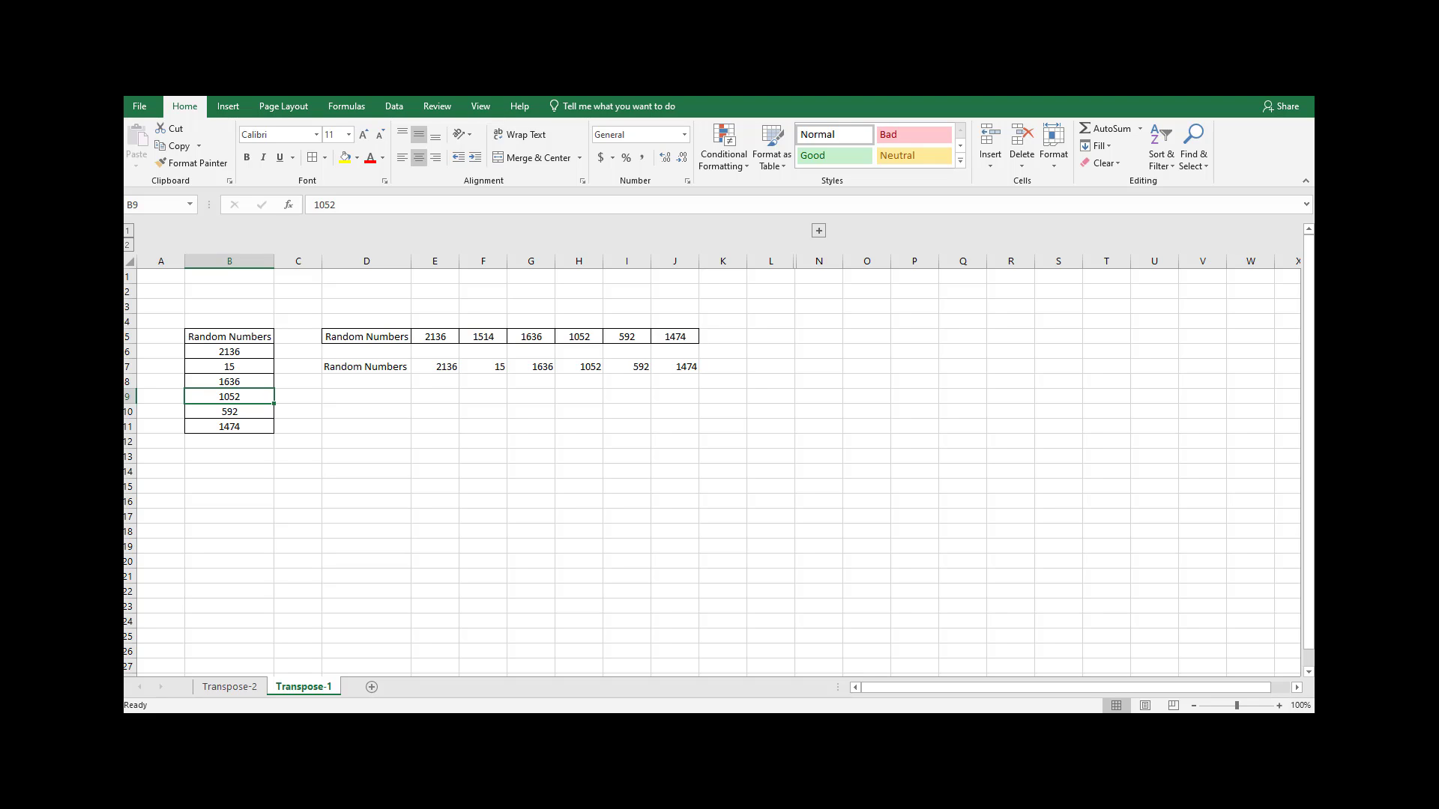
{"action": "type", "text": "5210"}
{"action": "key", "text": "Return"}
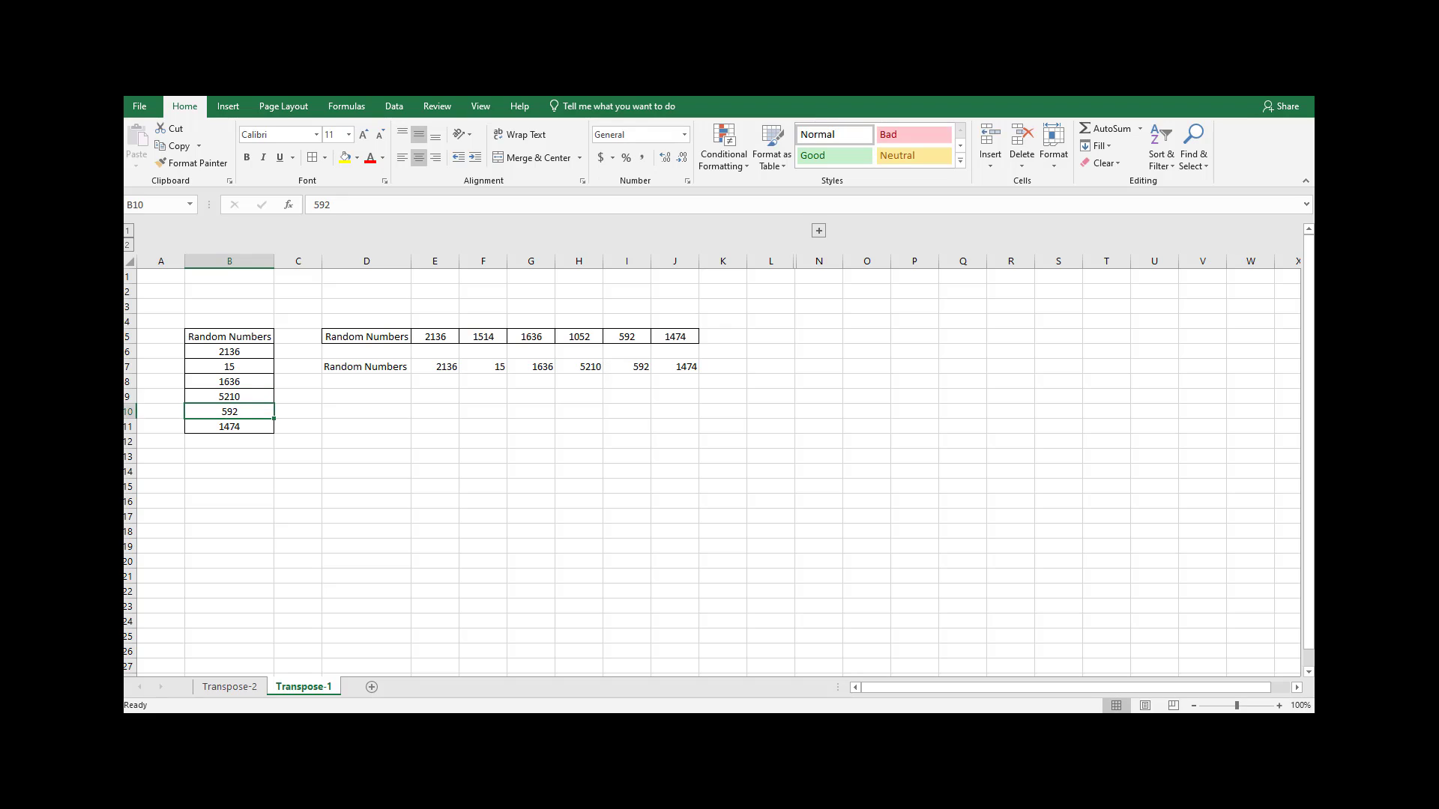
Check the array formula in H7 and clear the whole transposed range D7:J7.
{"action": "left_click", "coordinate": [588, 363]}
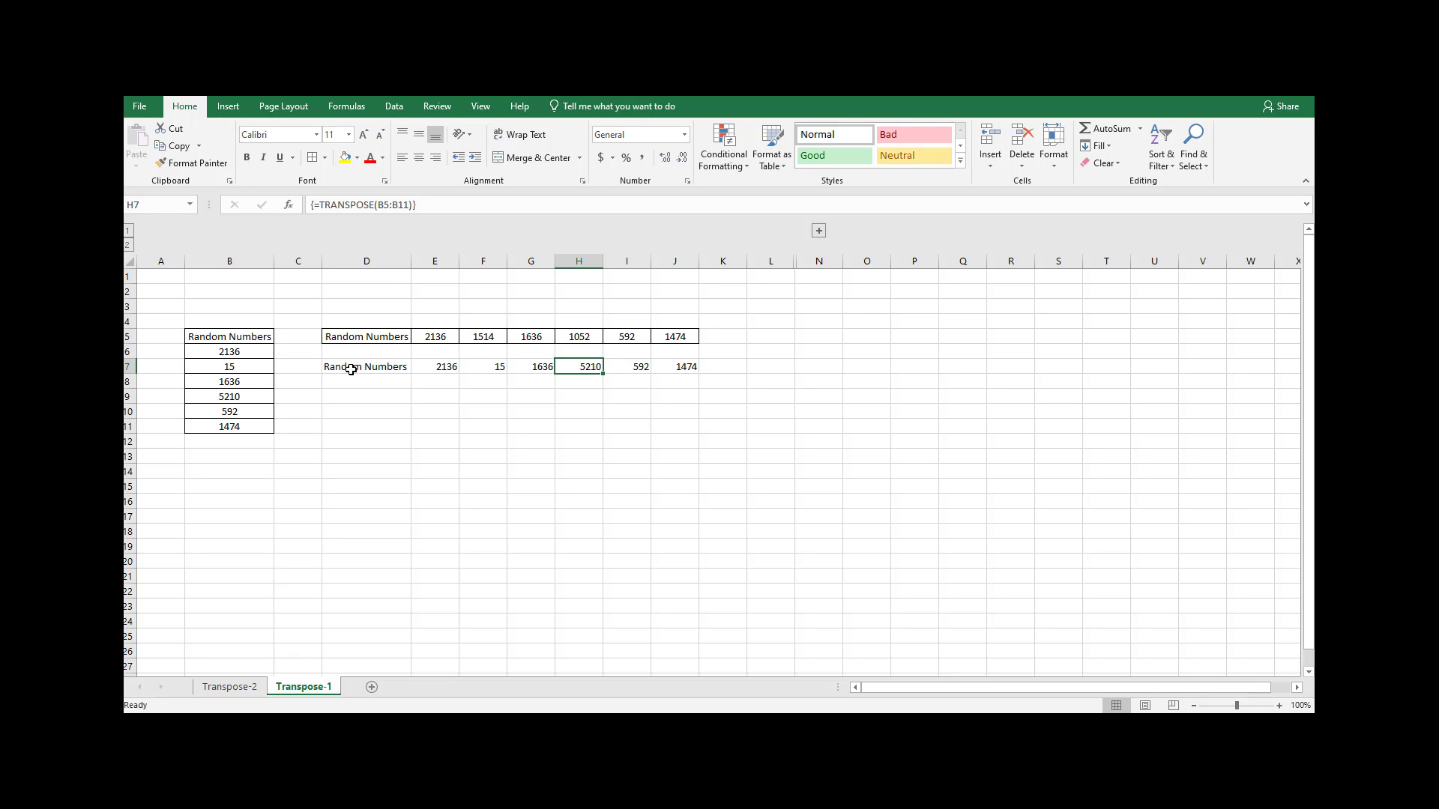
{"action": "left_click_drag", "start_coordinate": [351, 369], "coordinate": [676, 365]}
{"action": "key", "text": "Delete"}
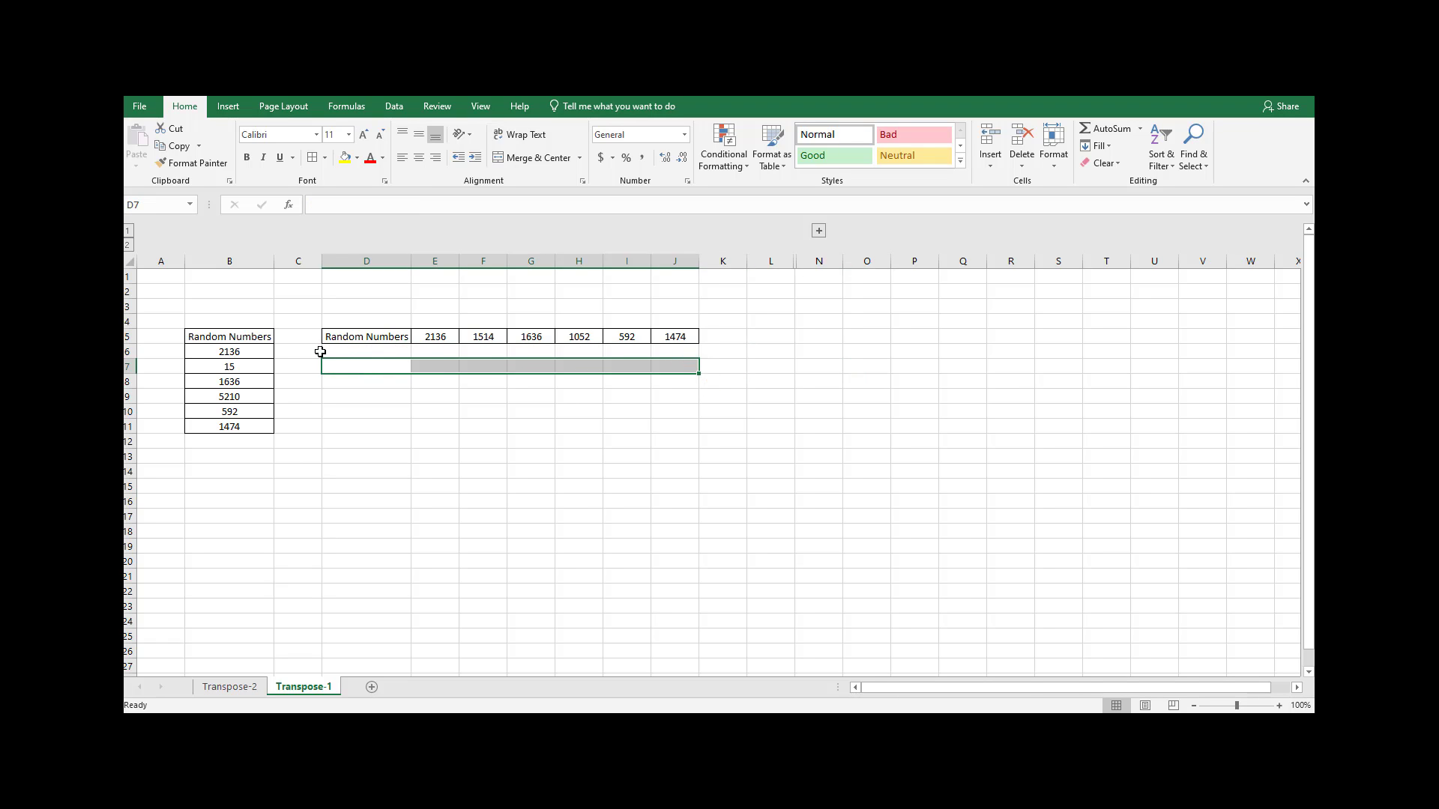
Try entering =TRANSPOSE(B5:B11) as an array formula in the single cell D7, and clear that cell.
{"action": "left_click_drag", "start_coordinate": [268, 338], "coordinate": [259, 426]}
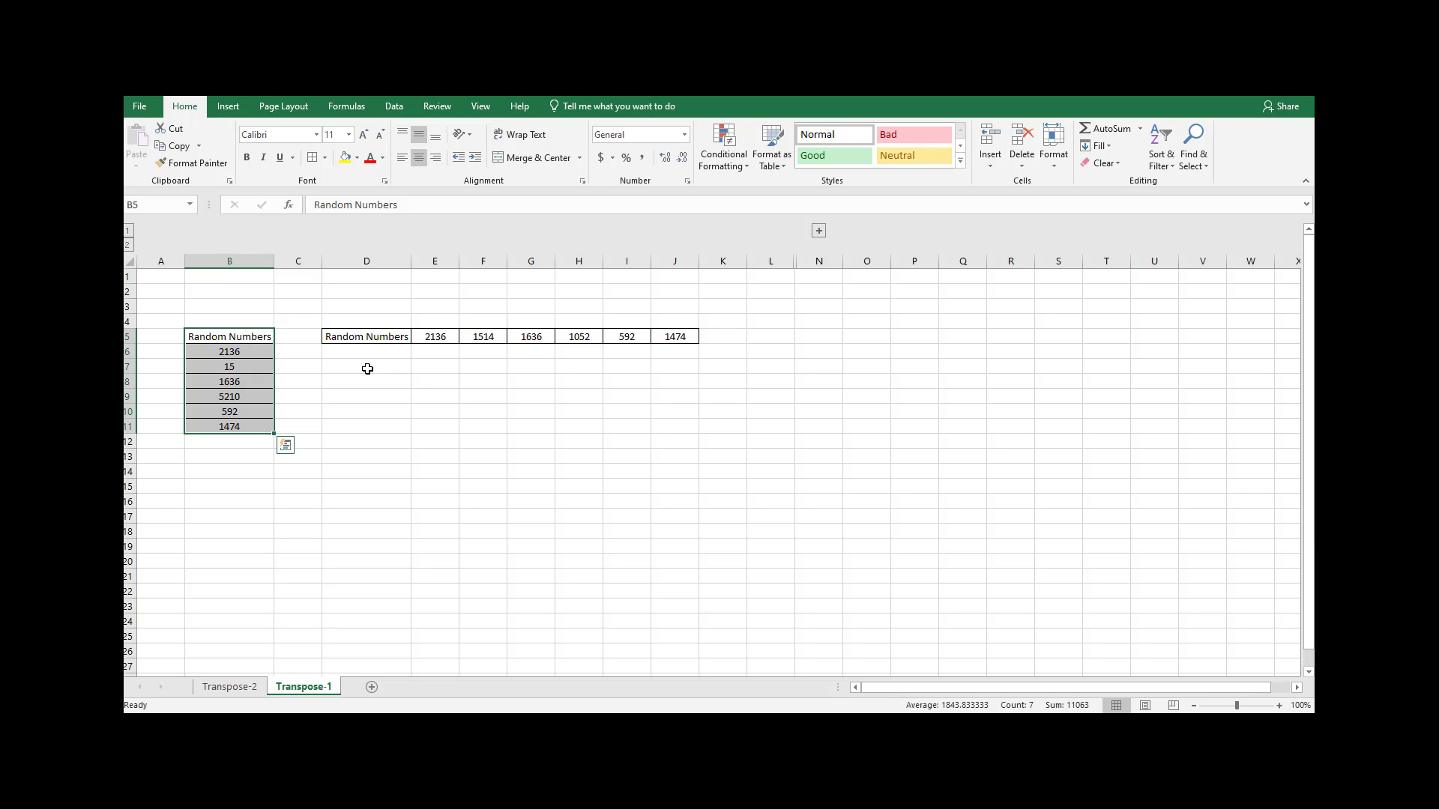
{"action": "left_click_drag", "start_coordinate": [367, 369], "coordinate": [688, 368]}
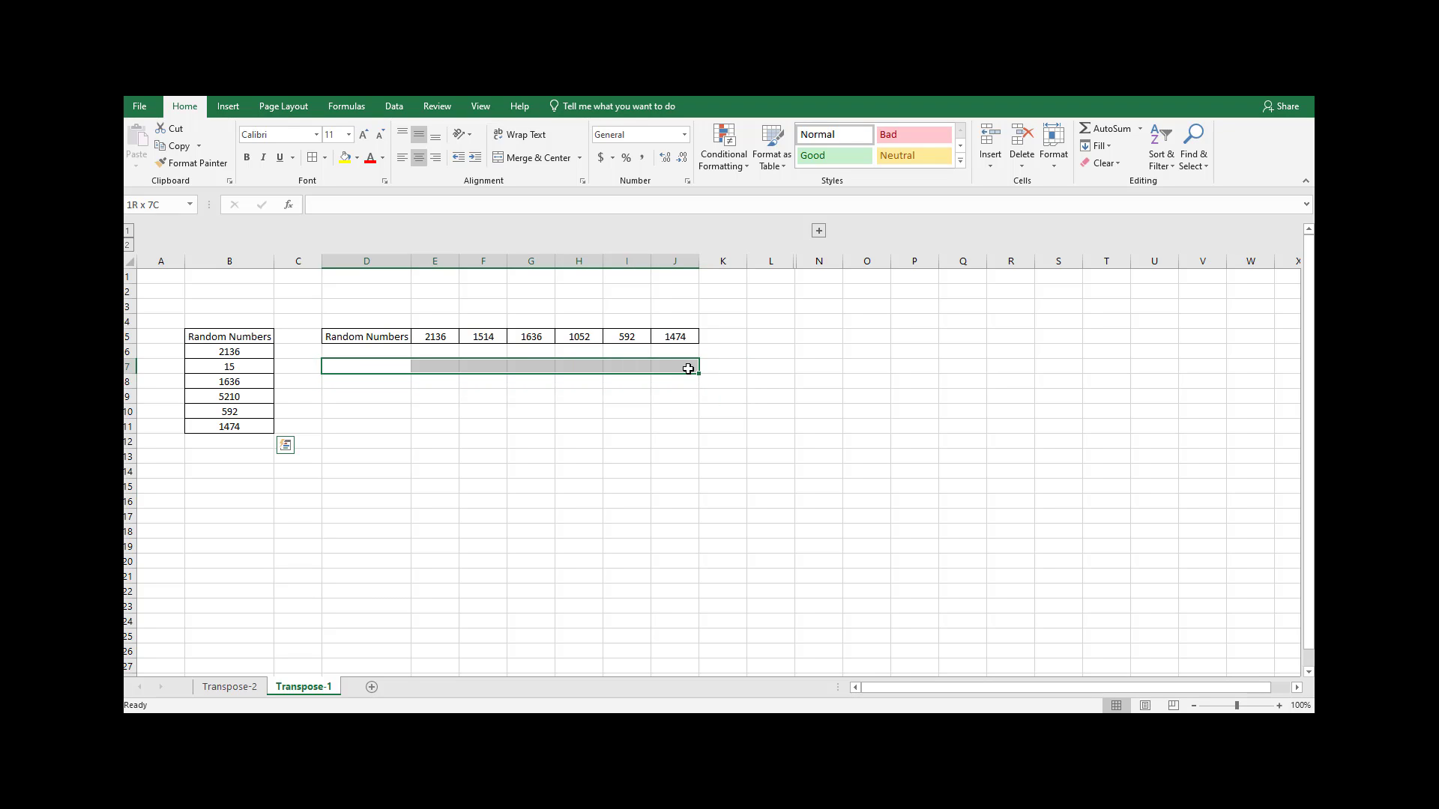
{"action": "left_click", "coordinate": [369, 366]}
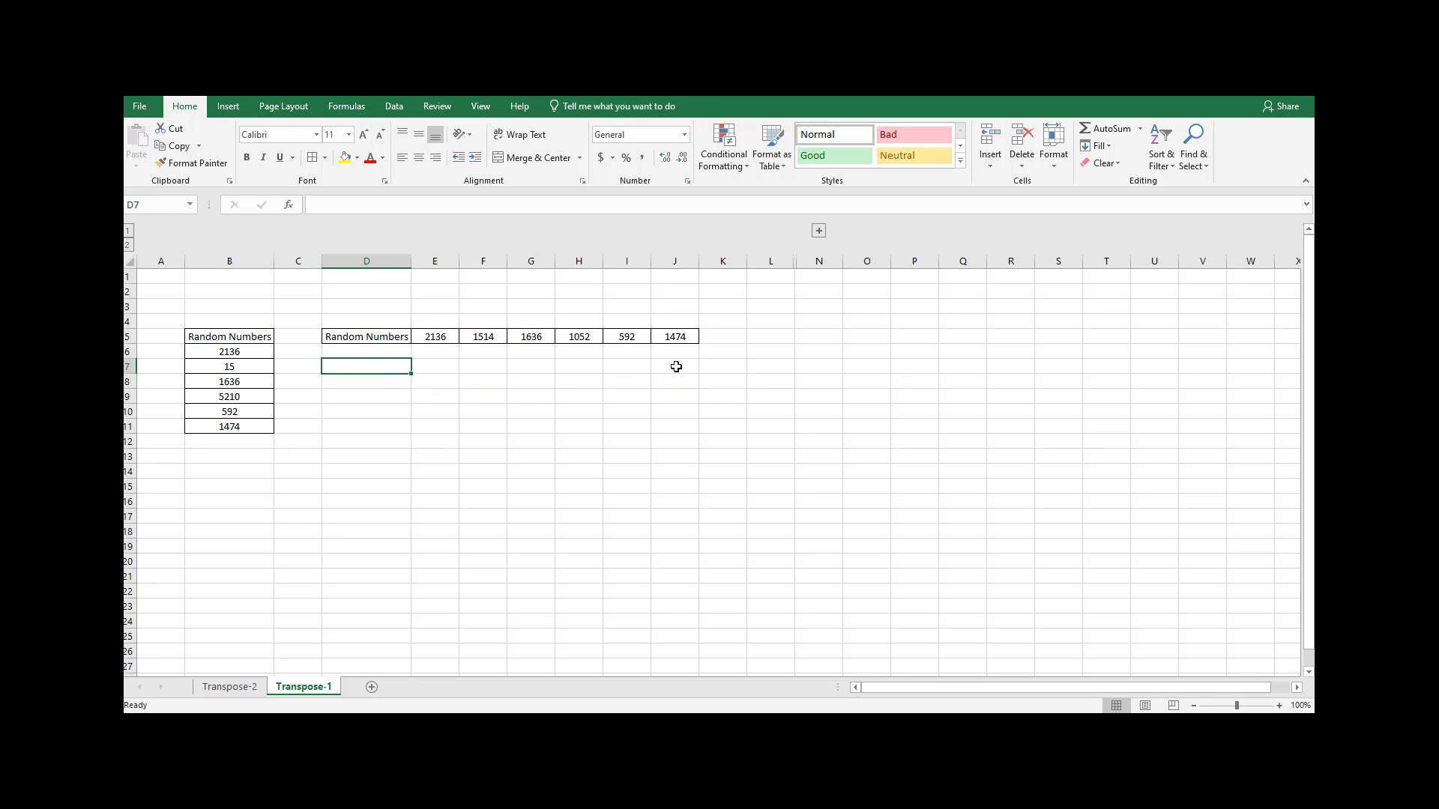
{"action": "type", "text": "=trn"}
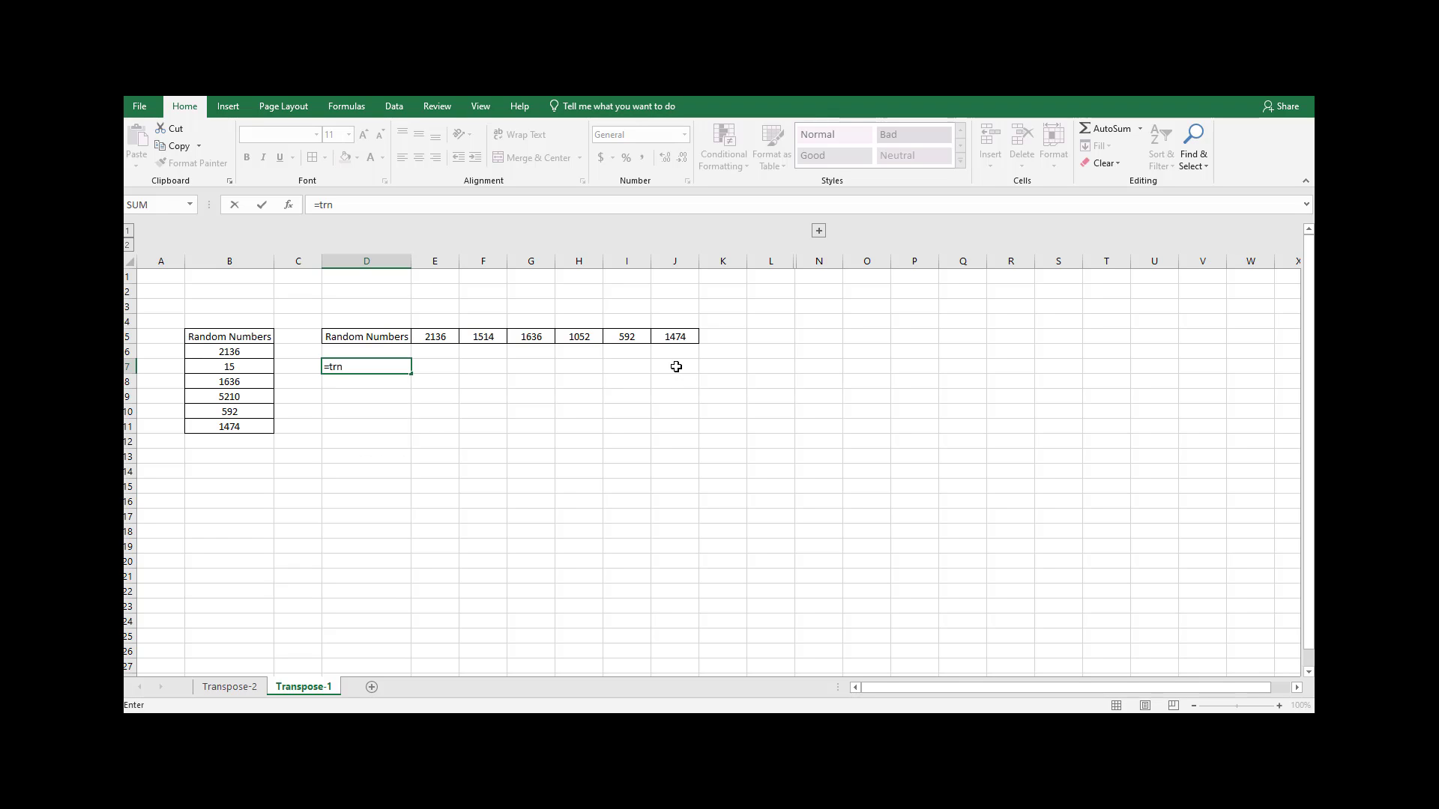
{"action": "key", "text": "BackSpace"}
{"action": "type", "text": "as"}
{"action": "key", "text": "BackSpace"}
{"action": "key", "text": "BackSpace"}
{"action": "key", "text": "Tab"}
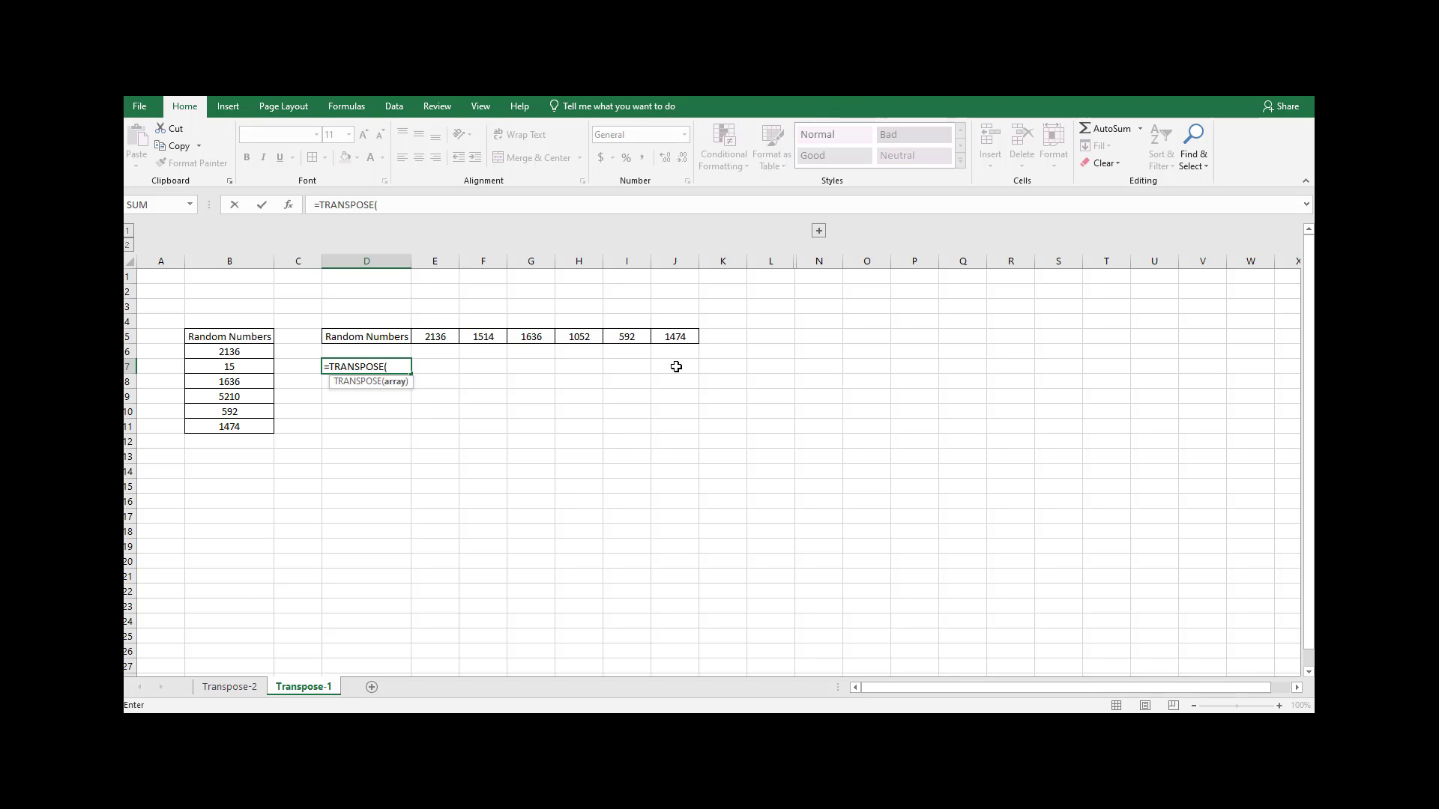
{"action": "left_click_drag", "start_coordinate": [200, 335], "coordinate": [210, 425]}
{"action": "type", "text": ")"}
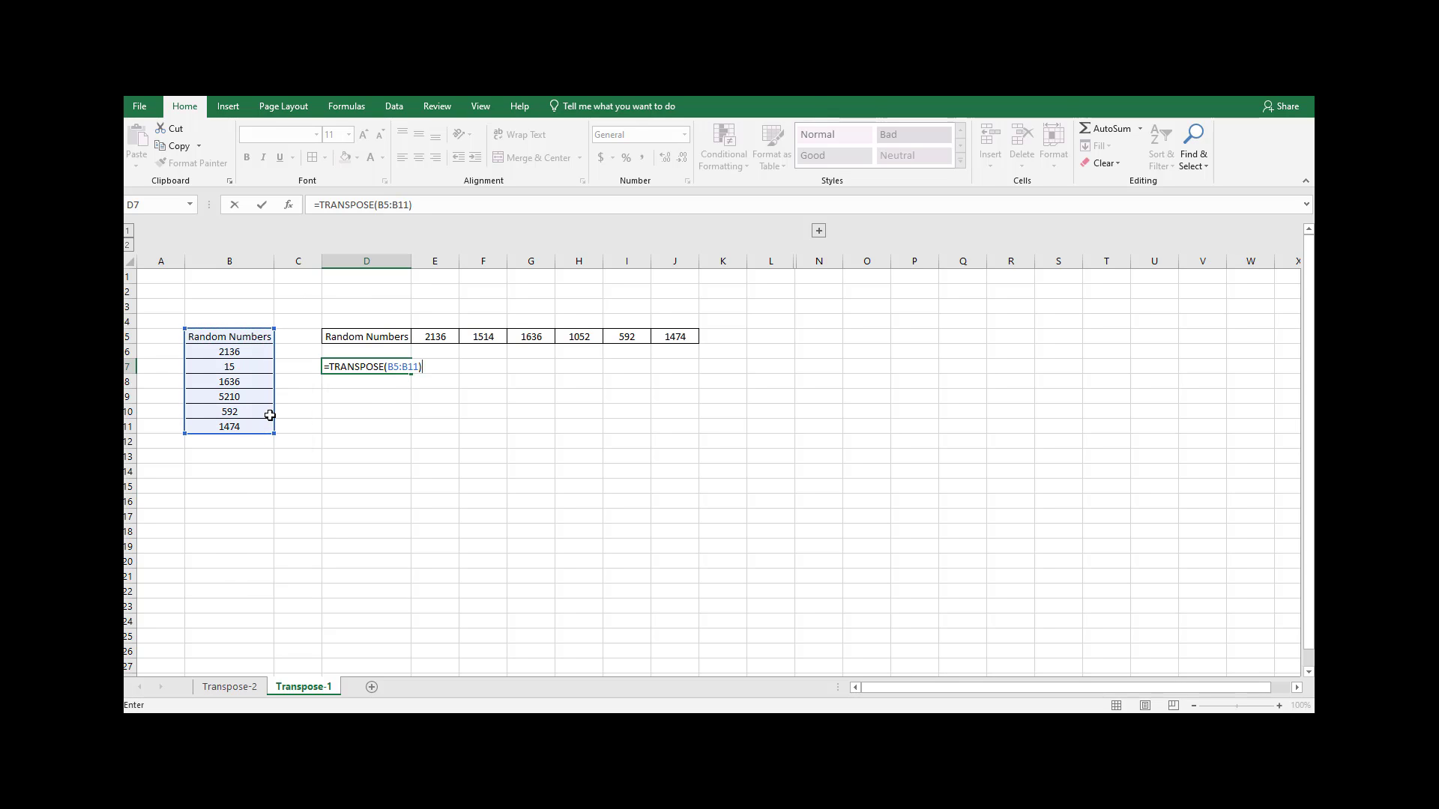
{"action": "key", "text": "ctrl+shift+Return"}
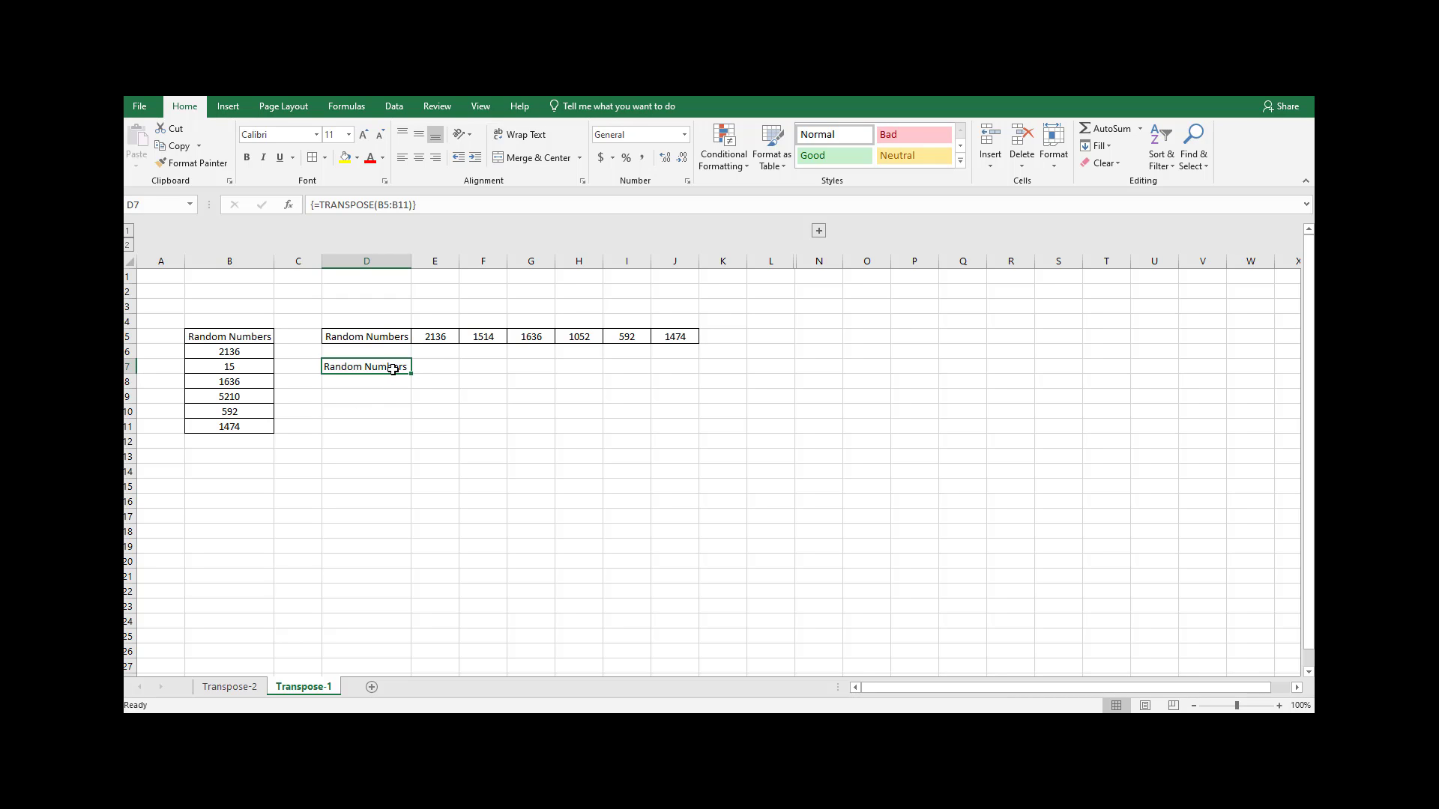
{"action": "key", "text": "Delete"}
Transpose B5:B11 into D8:J8 with the array formula =TRANSPOSE(B5:B11).
{"action": "left_click_drag", "start_coordinate": [237, 336], "coordinate": [232, 426]}
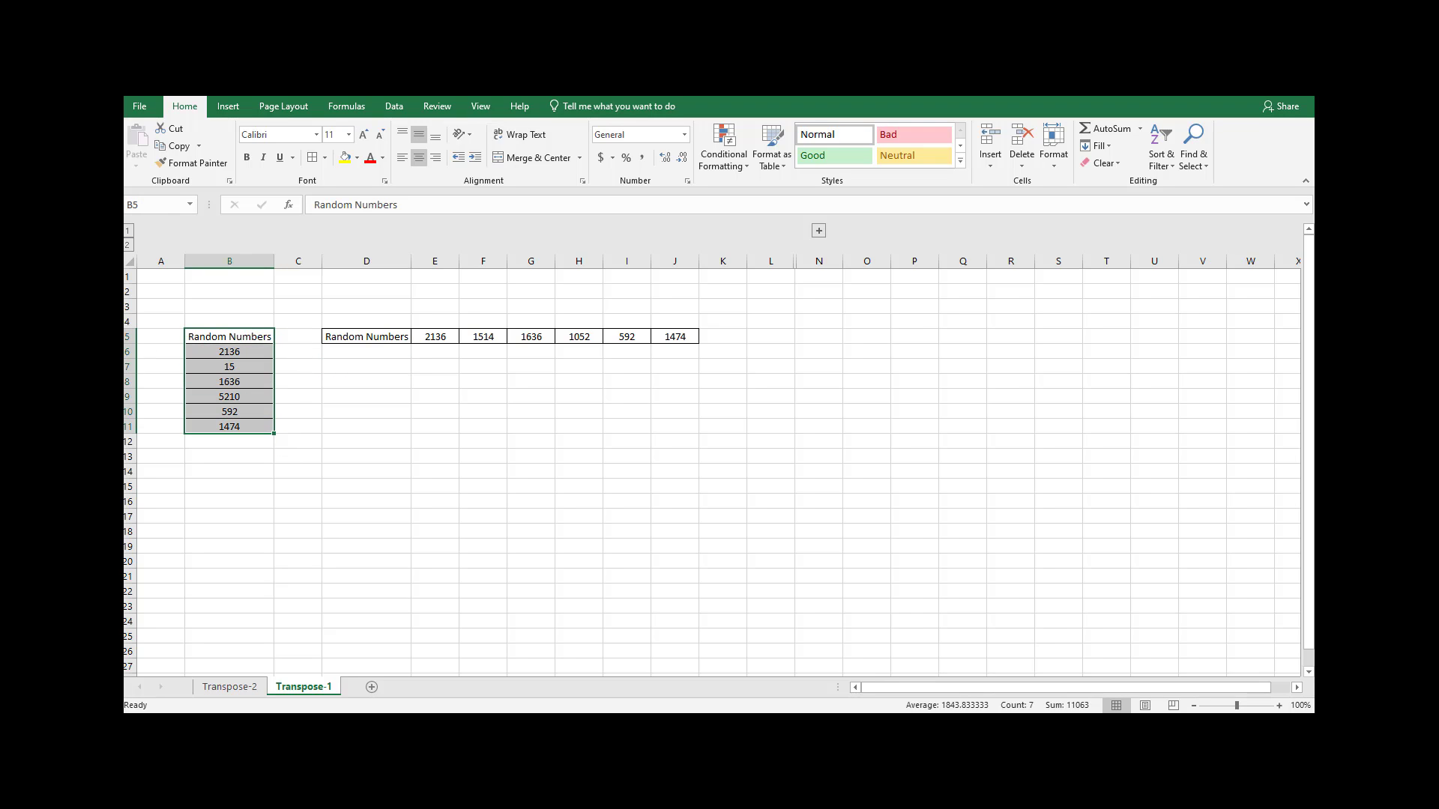
{"action": "left_click_drag", "start_coordinate": [370, 380], "coordinate": [671, 382]}
{"action": "type", "text": "=tr"}
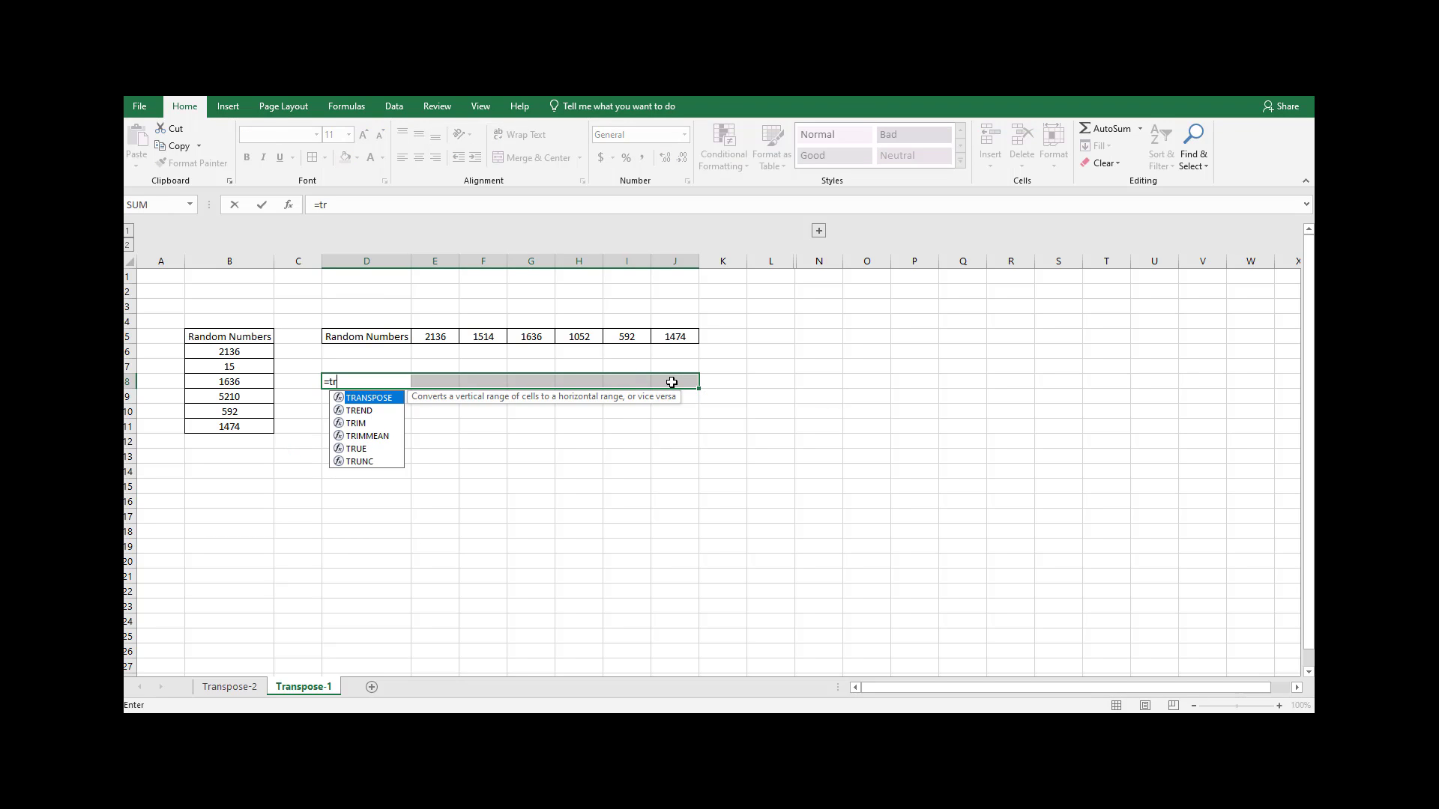
{"action": "key", "text": "Tab"}
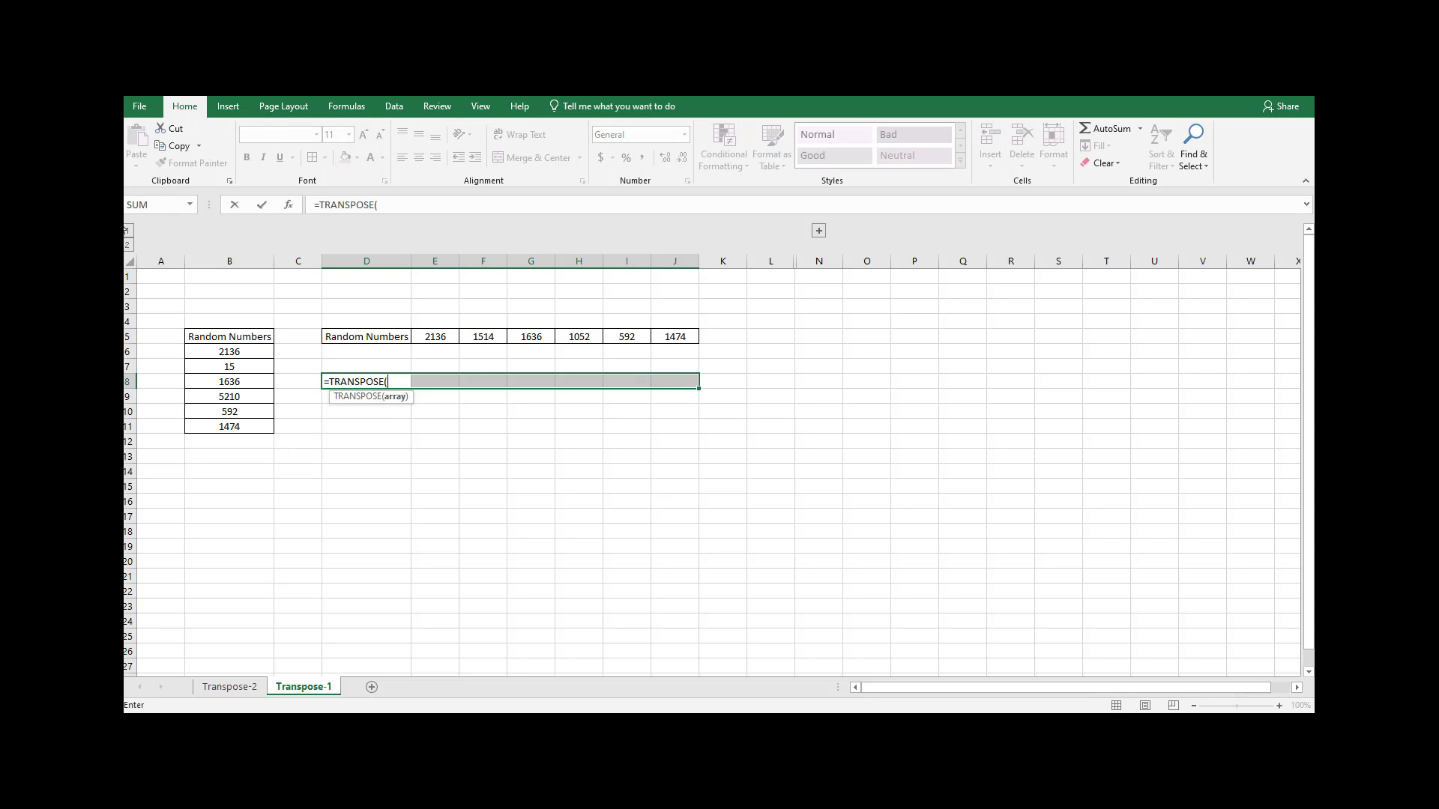
{"action": "left_click_drag", "start_coordinate": [201, 335], "coordinate": [218, 427]}
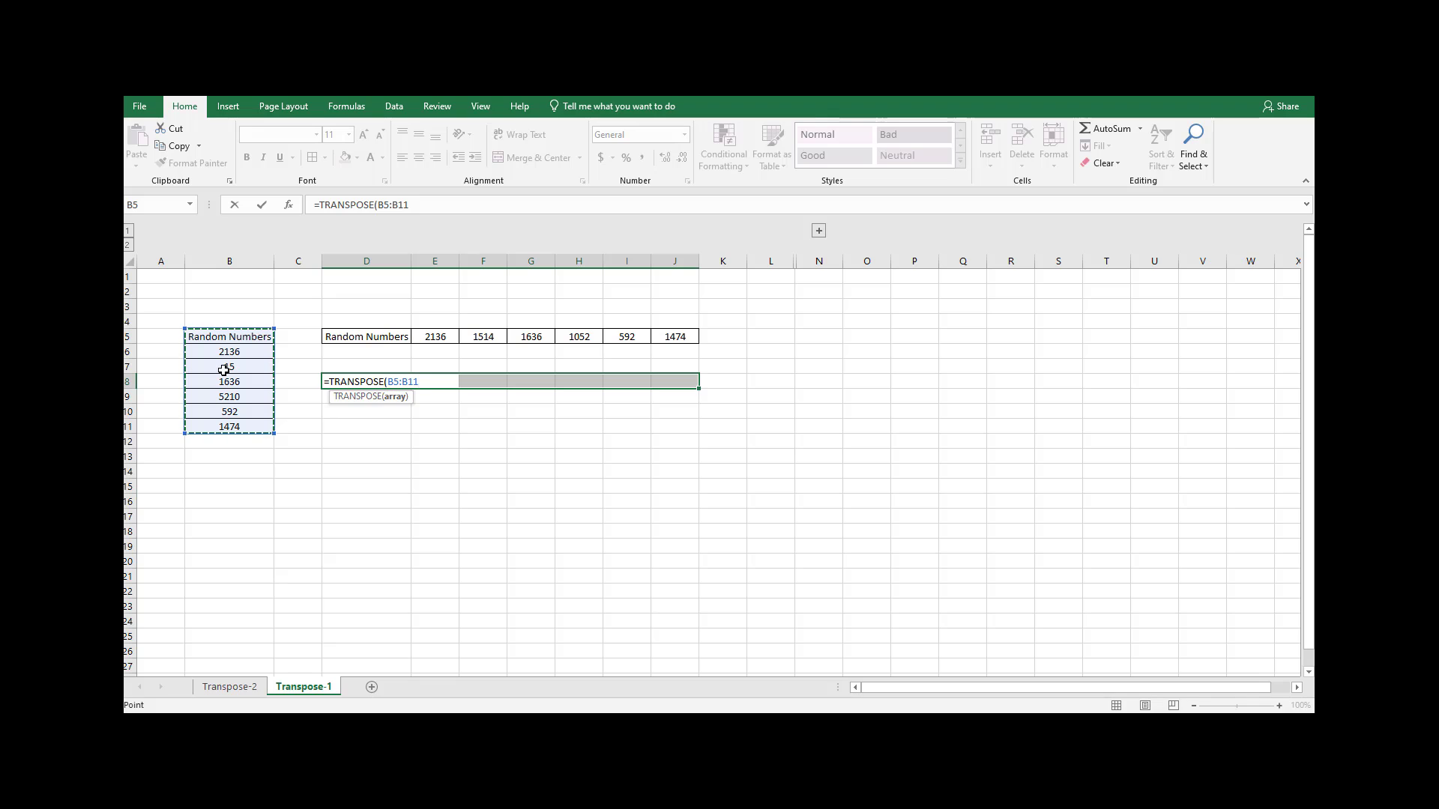
{"action": "type", "text": ")"}
{"action": "key", "text": "ctrl+shift+Return"}
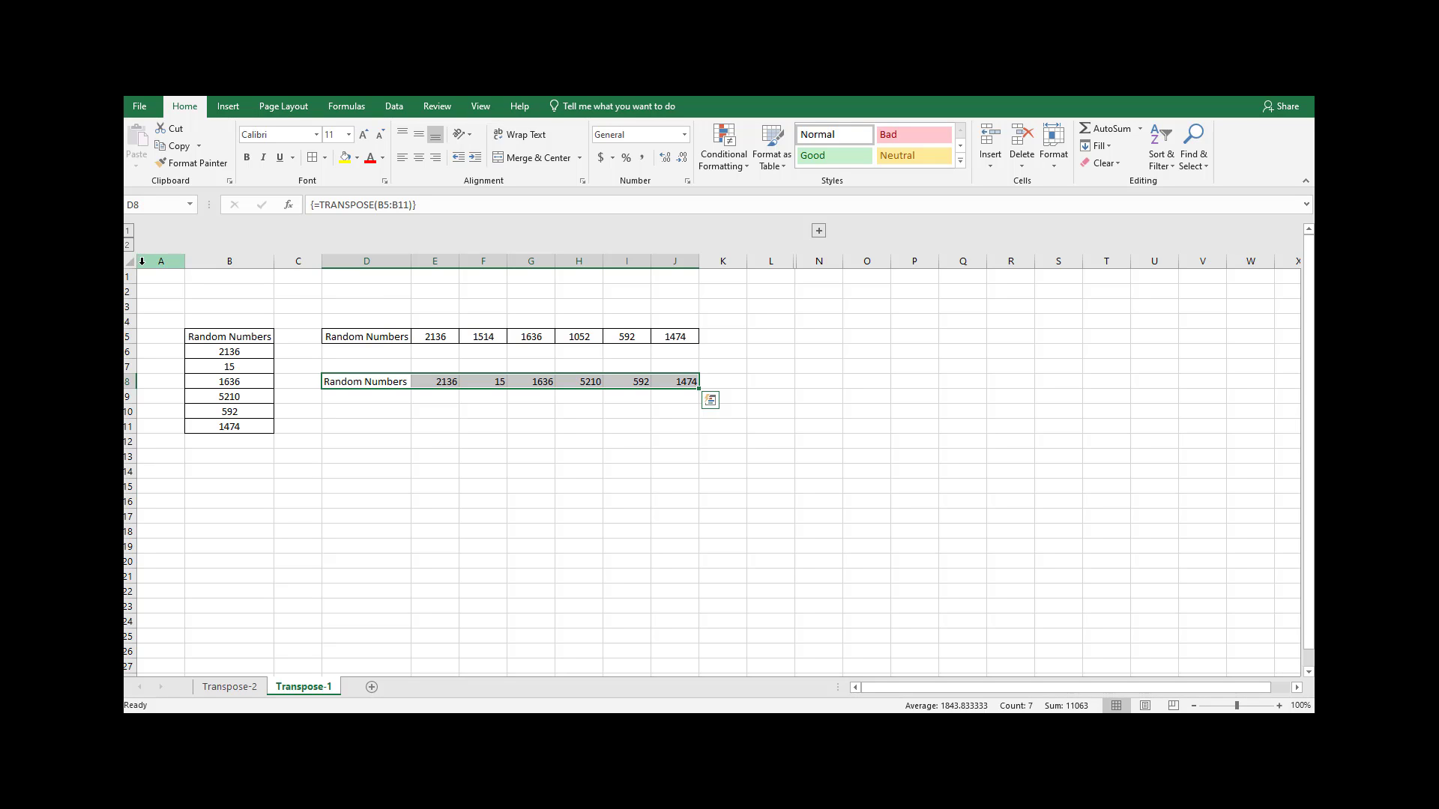
Open the Transpose-2 sheet and collapse the grouped criteria column A.
{"action": "left_click", "coordinate": [235, 689]}
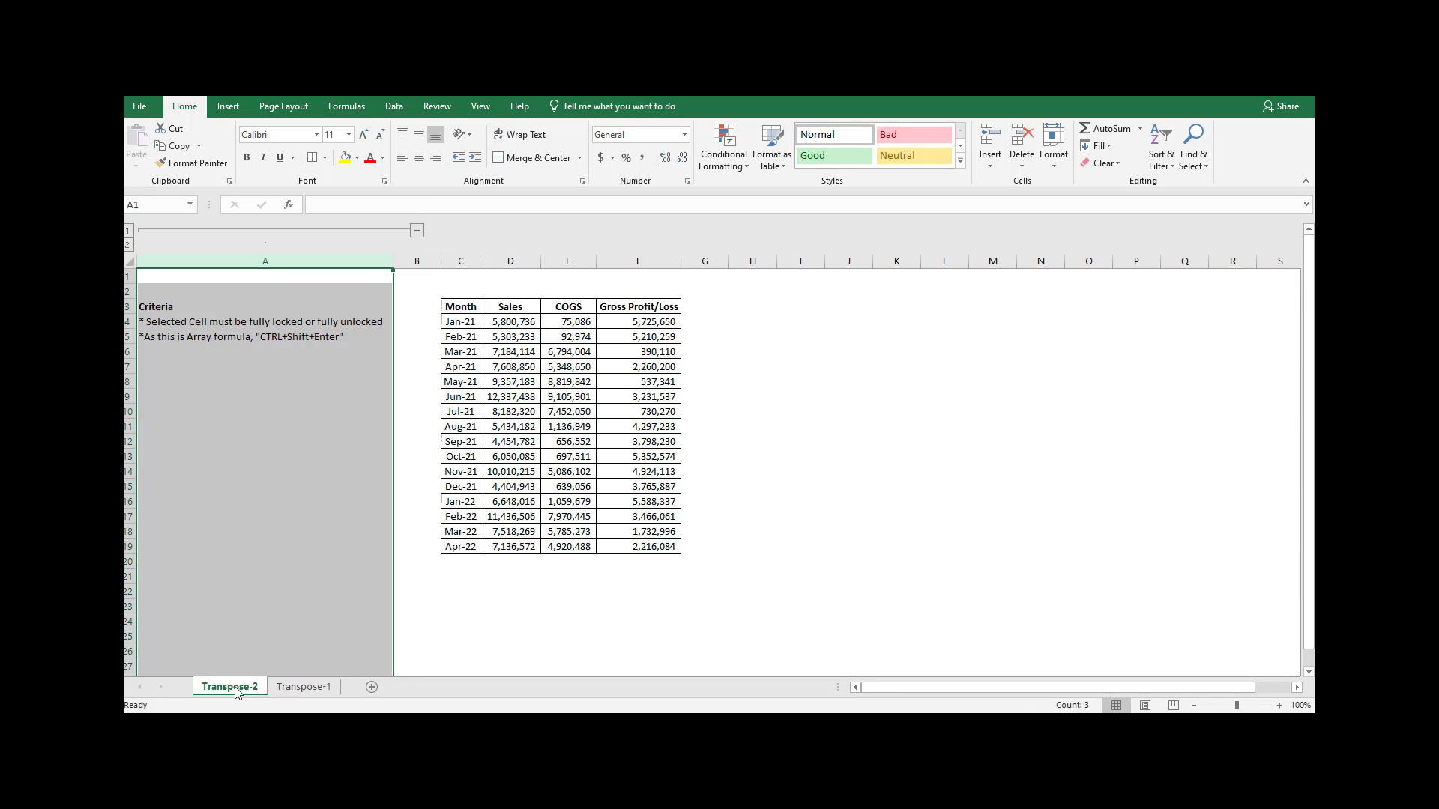
{"action": "left_click", "coordinate": [418, 231]}
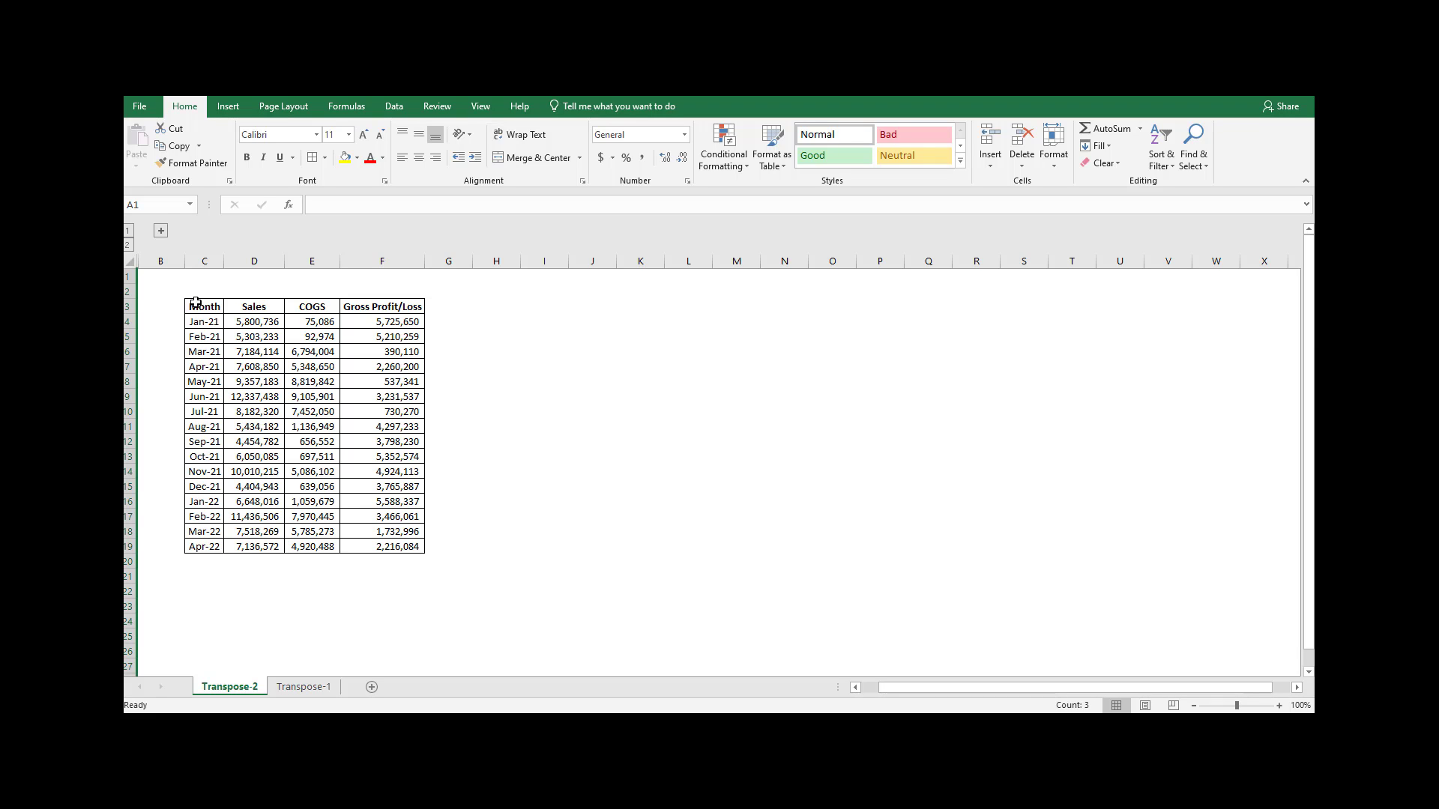
Copy the table C3:F19 and paste it transposed at H3 with Paste Special.
{"action": "left_click_drag", "start_coordinate": [196, 307], "coordinate": [395, 545]}
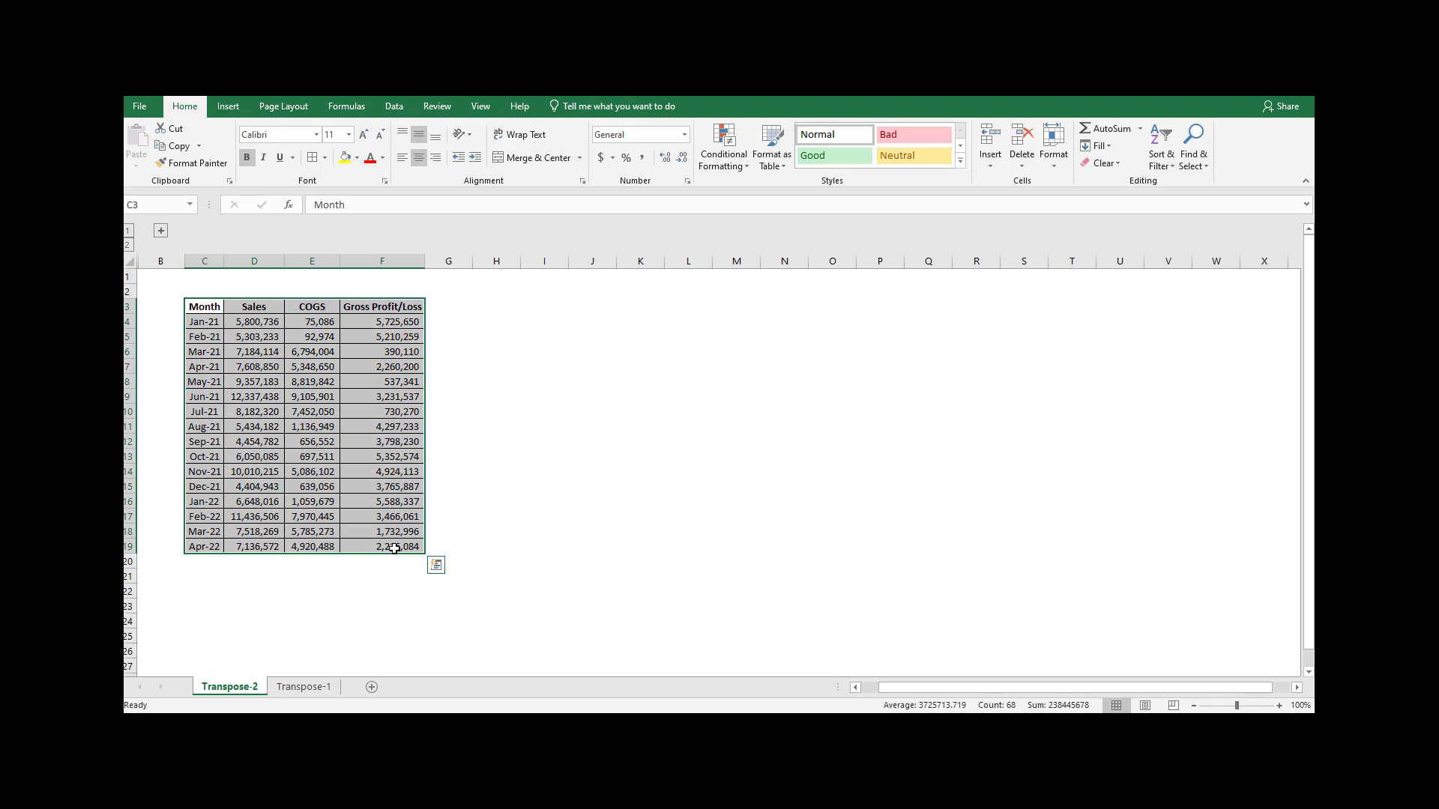
{"action": "key", "text": "ctrl+c"}
{"action": "left_click", "coordinate": [497, 305]}
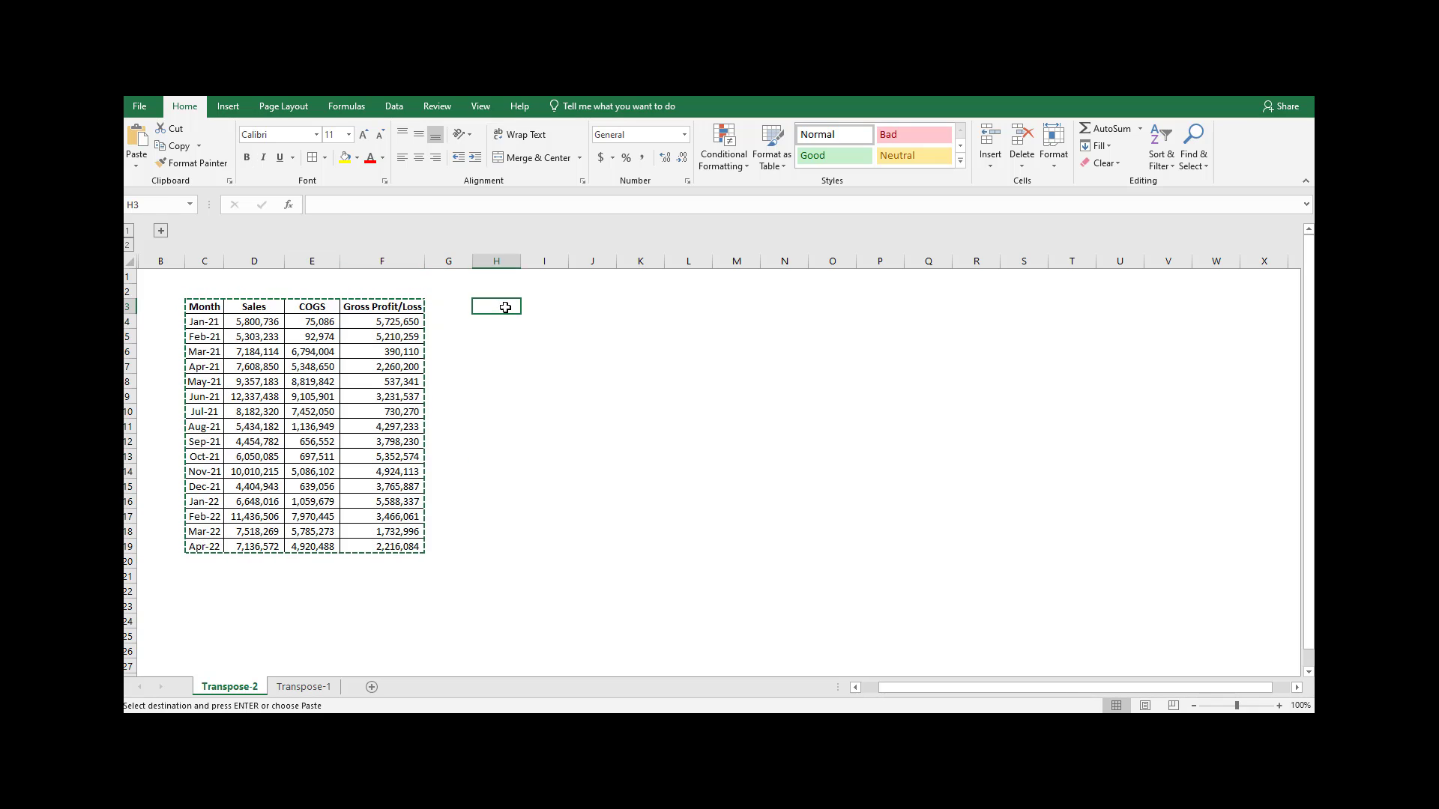
{"action": "left_click", "coordinate": [136, 166]}
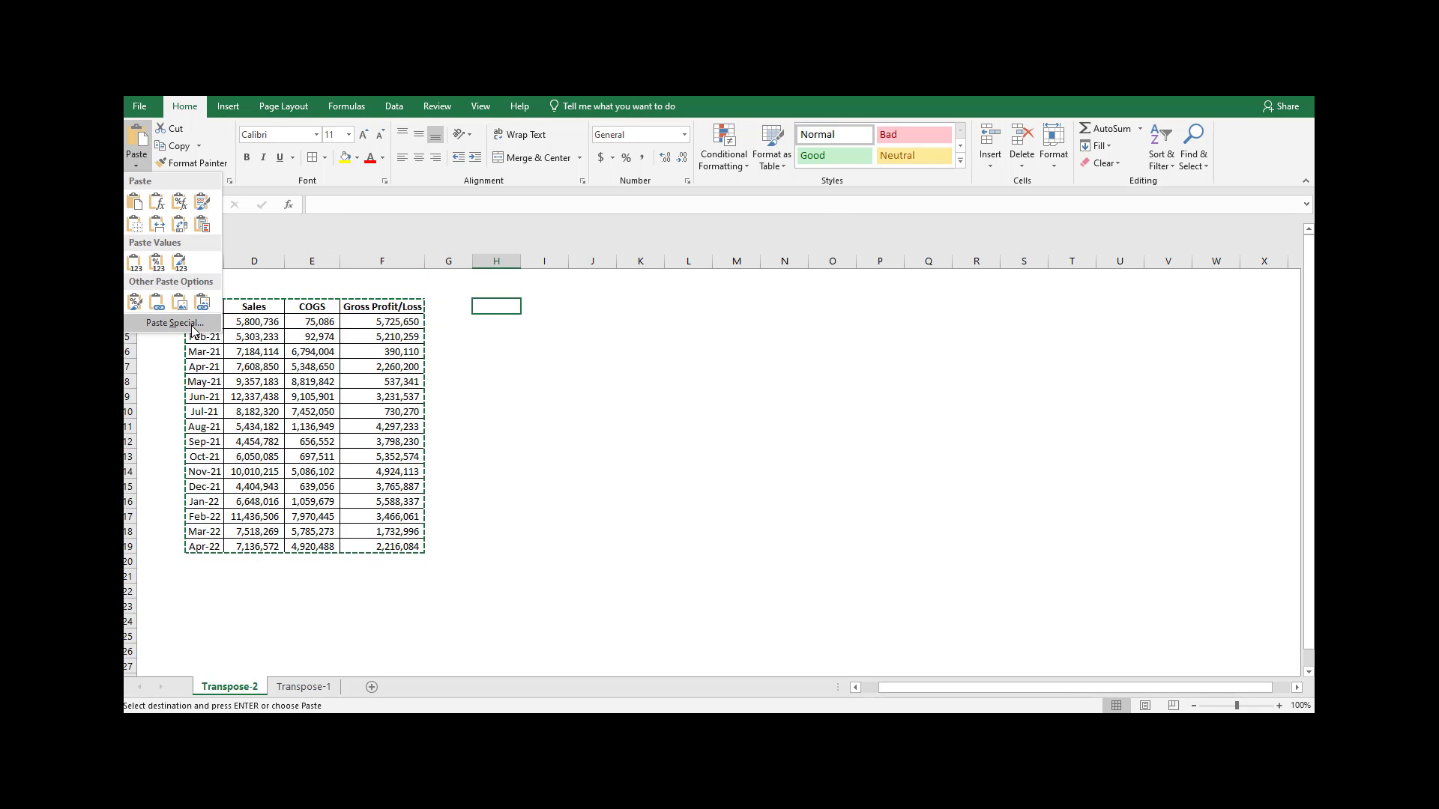
{"action": "left_click", "coordinate": [150, 322]}
{"action": "left_click", "coordinate": [691, 405]}
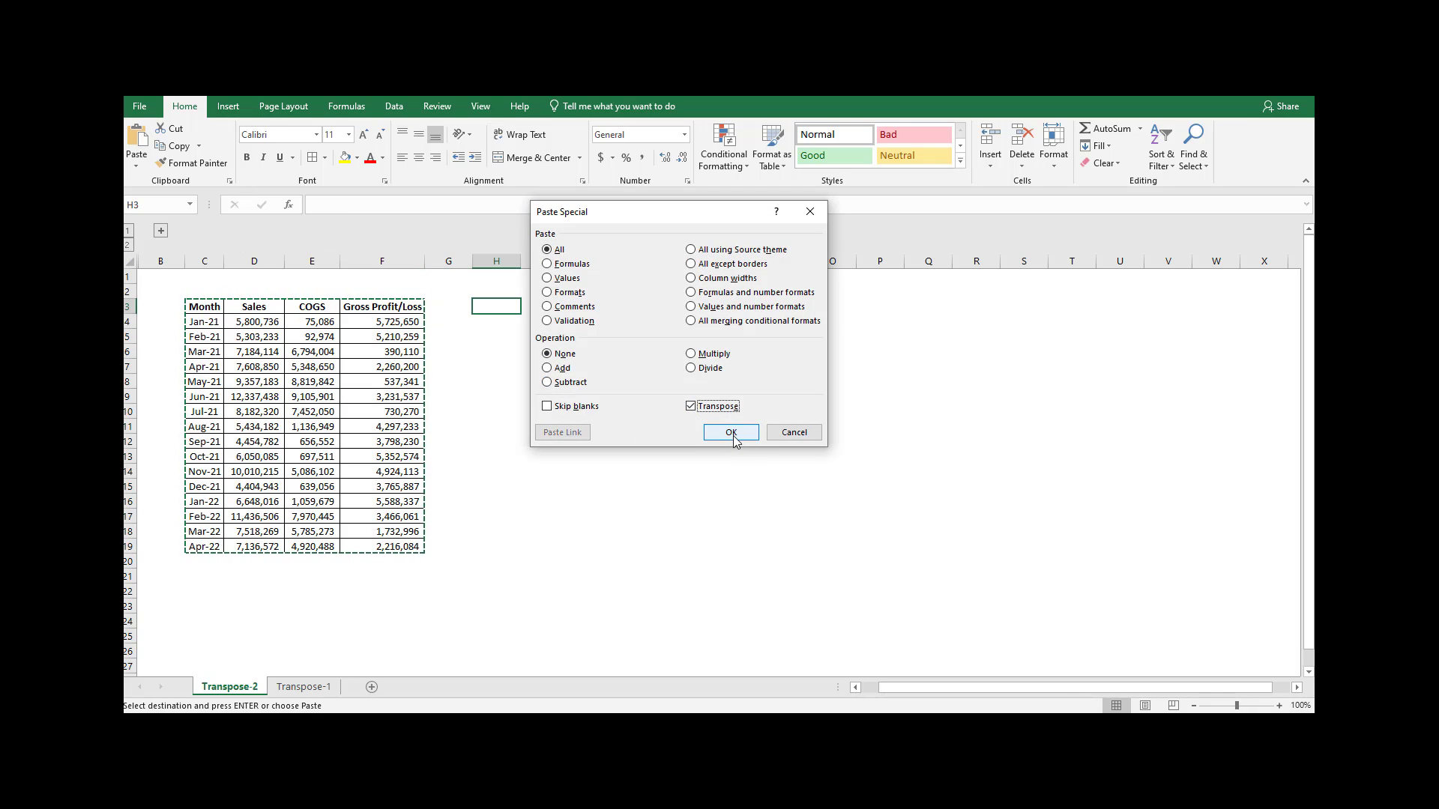
{"action": "left_click", "coordinate": [734, 435]}
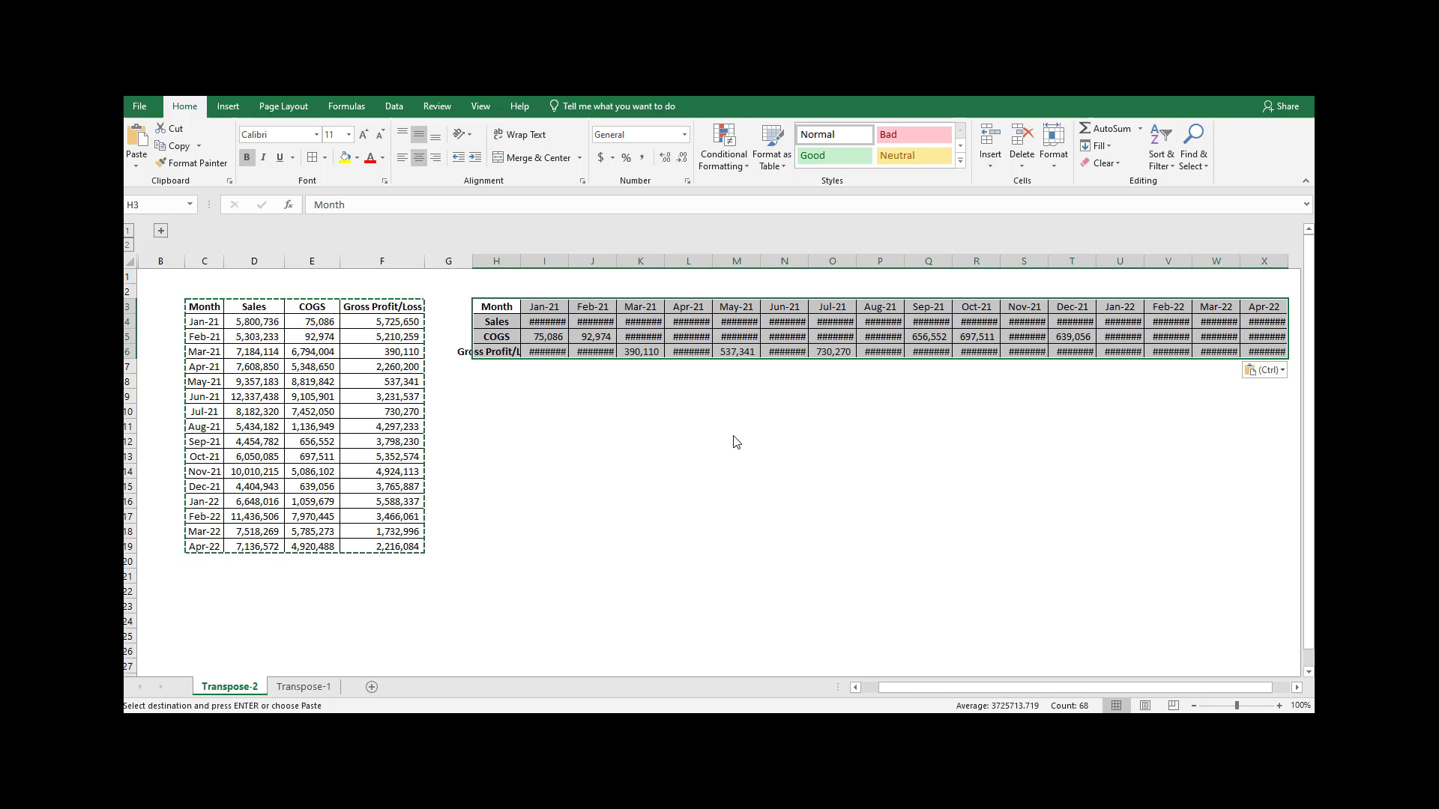
AutoFit the width of all columns on the sheet.
{"action": "left_click", "coordinate": [131, 261]}
{"action": "double_click", "coordinate": [615, 262]}
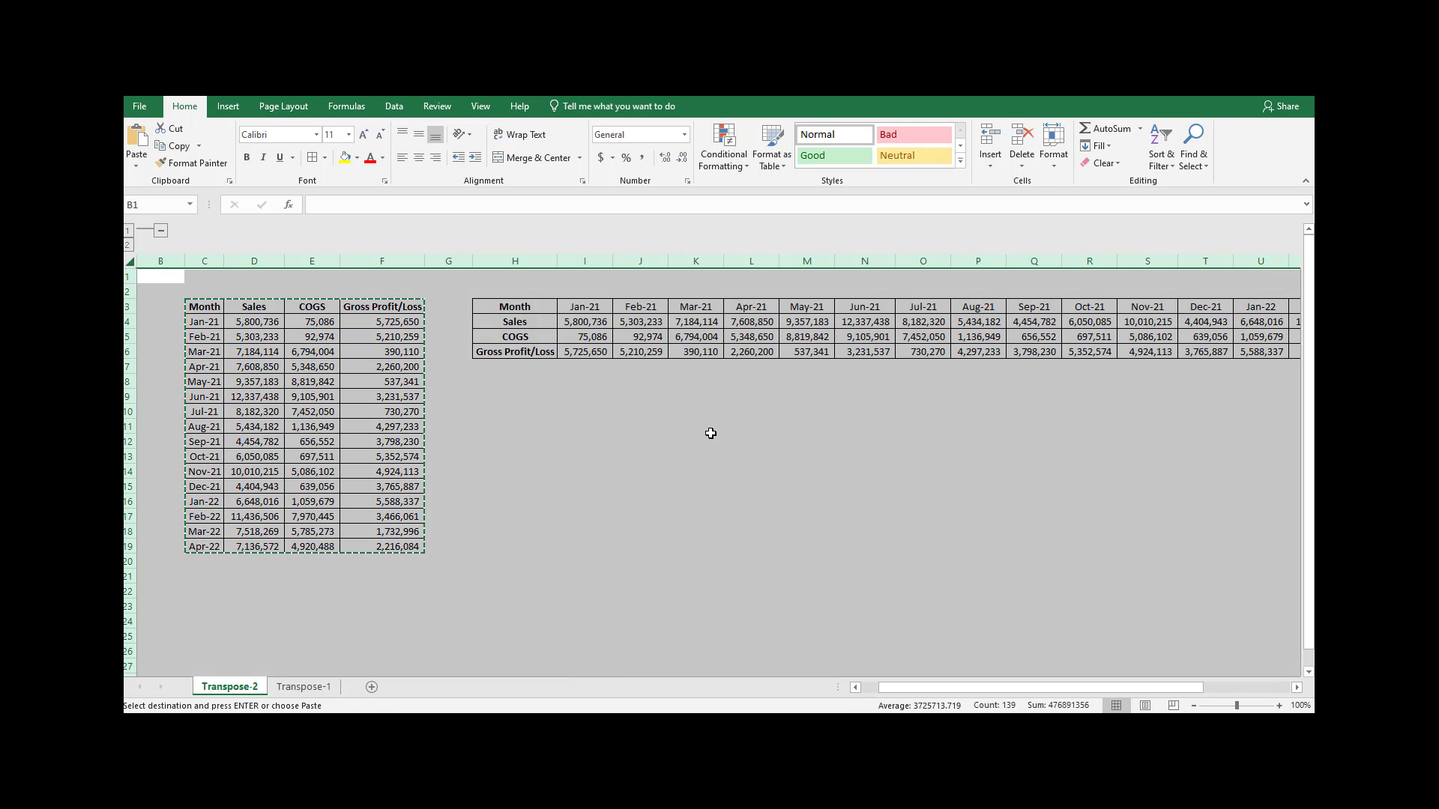
{"action": "left_click", "coordinate": [708, 438]}
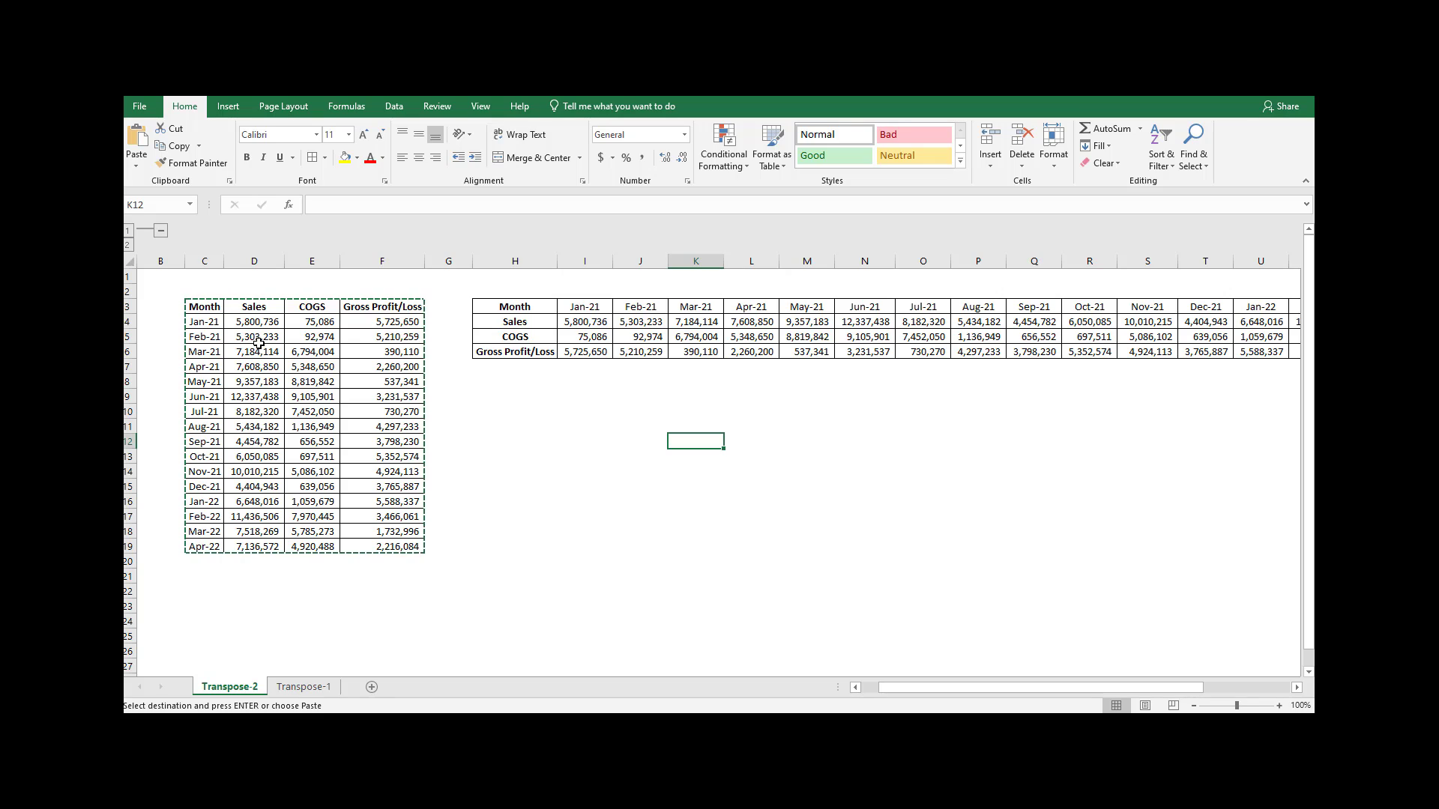
Set the Feb-21 COGS in E5 to 85000 and check the gross profit formulas in F5 and J6.
{"action": "left_click", "coordinate": [301, 339]}
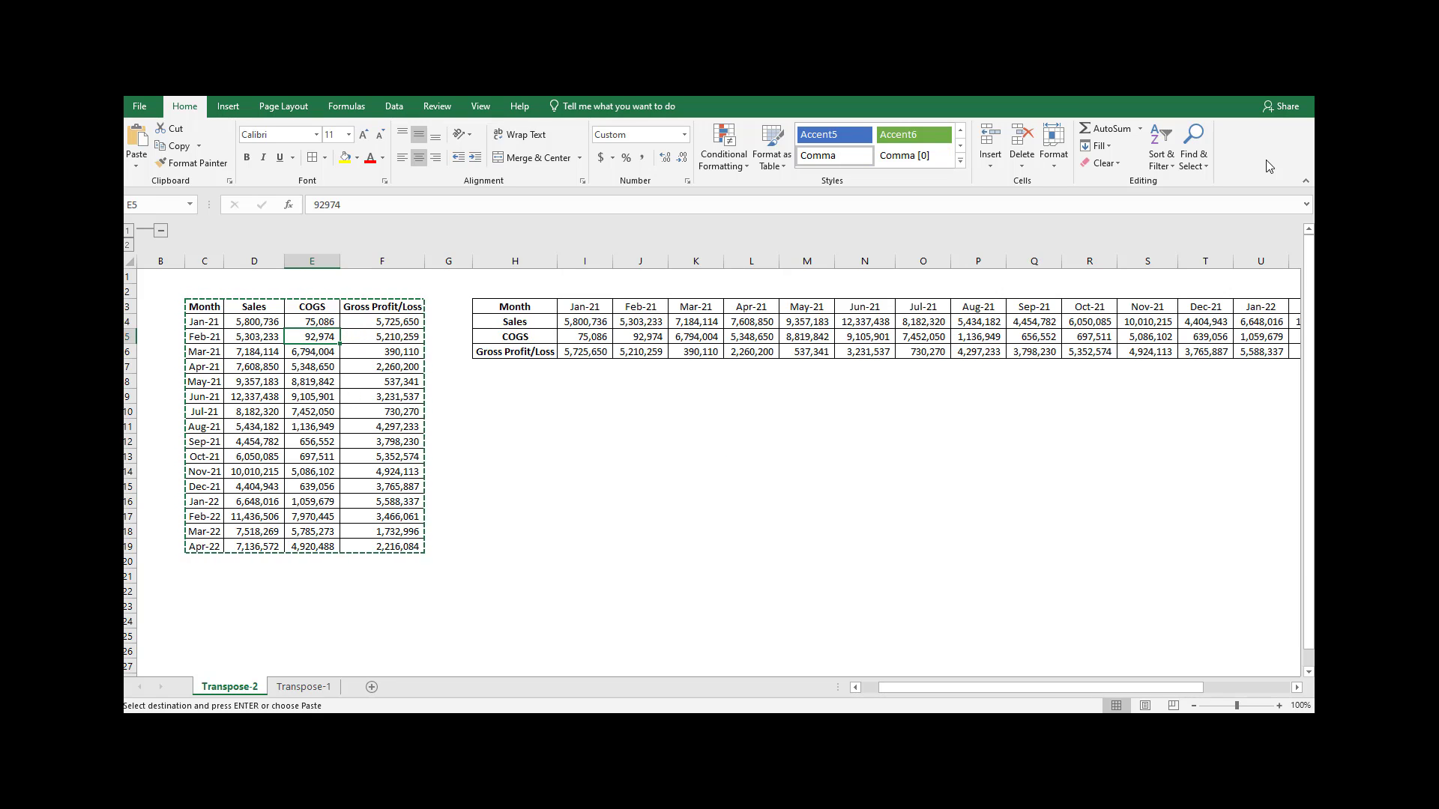
{"action": "type", "text": "85000"}
{"action": "key", "text": "Return"}
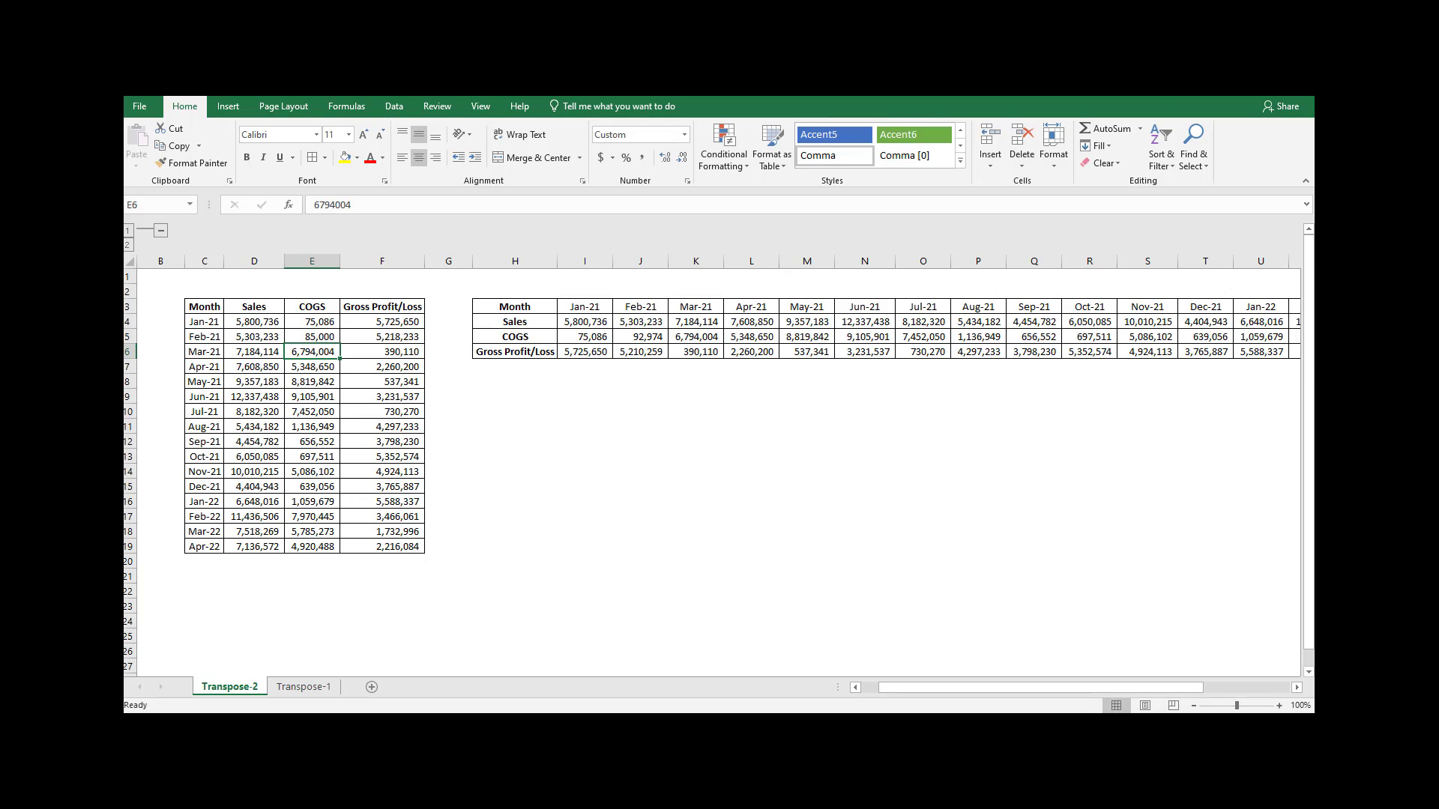
{"action": "left_click", "coordinate": [386, 337]}
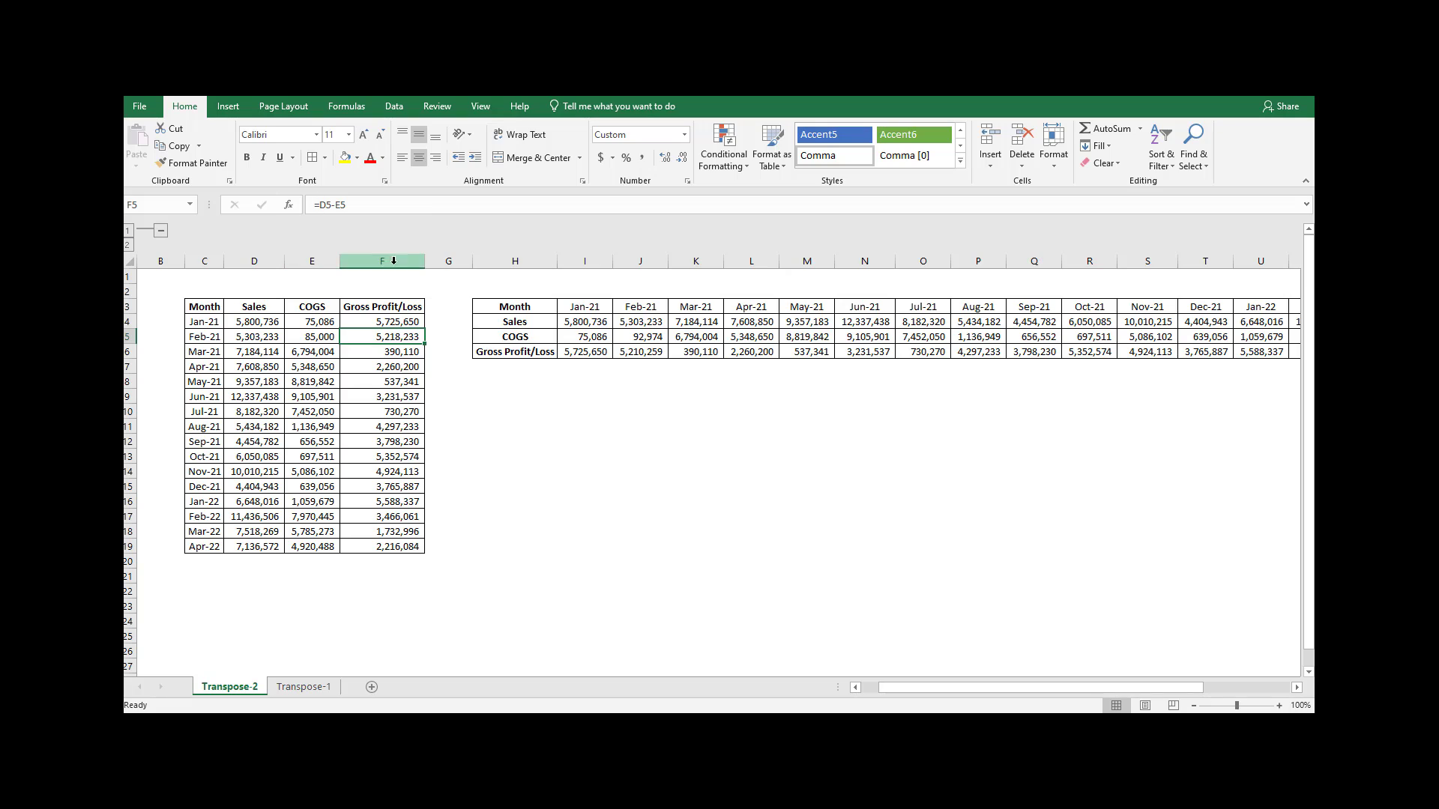
{"action": "left_click", "coordinate": [649, 352]}
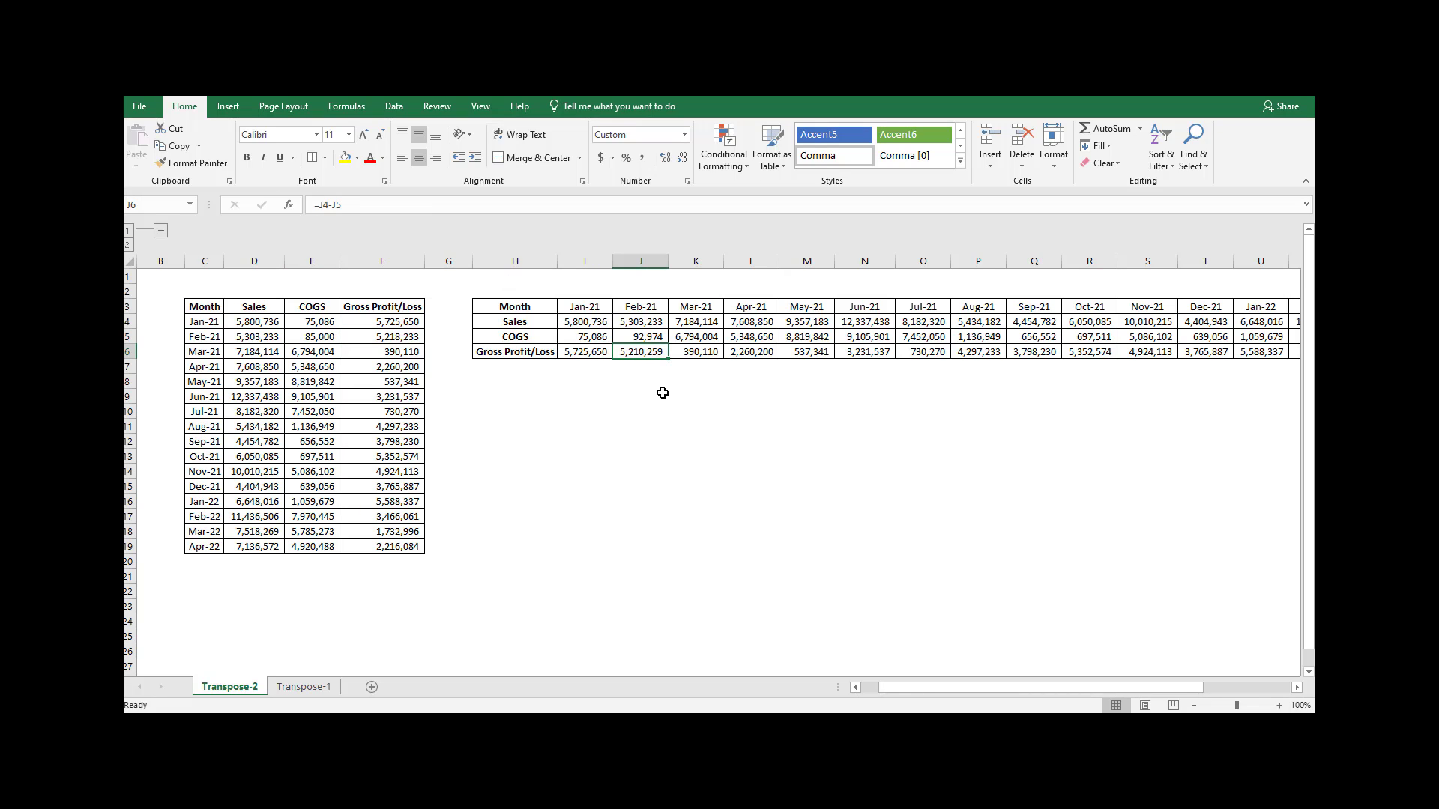
{"action": "left_click", "coordinate": [500, 276]}
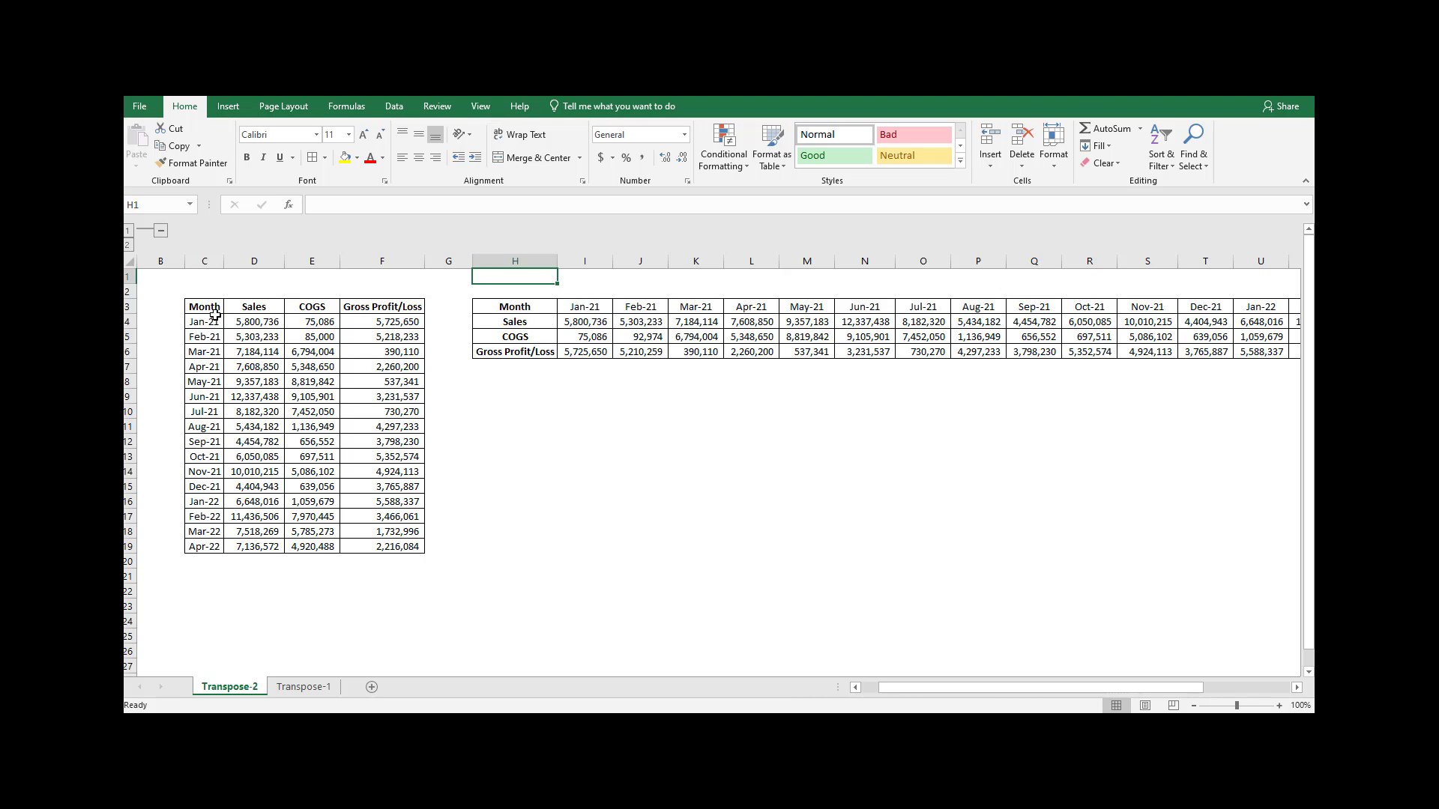
{"action": "left_click_drag", "start_coordinate": [186, 307], "coordinate": [396, 538]}
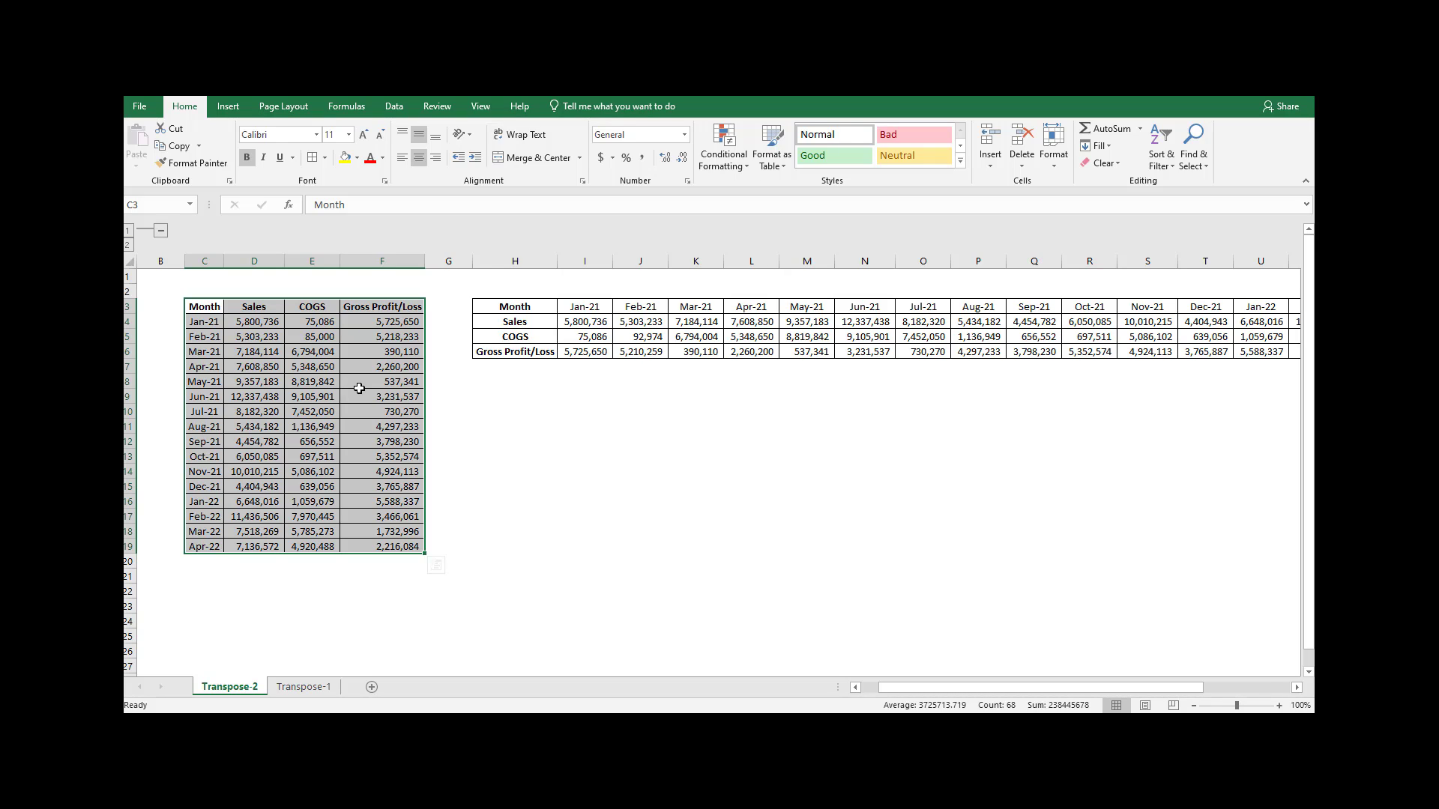
Delete all columns from H to the end of the sheet.
{"action": "left_click", "coordinate": [523, 260]}
{"action": "key", "text": "ctrl+shift+Right"}
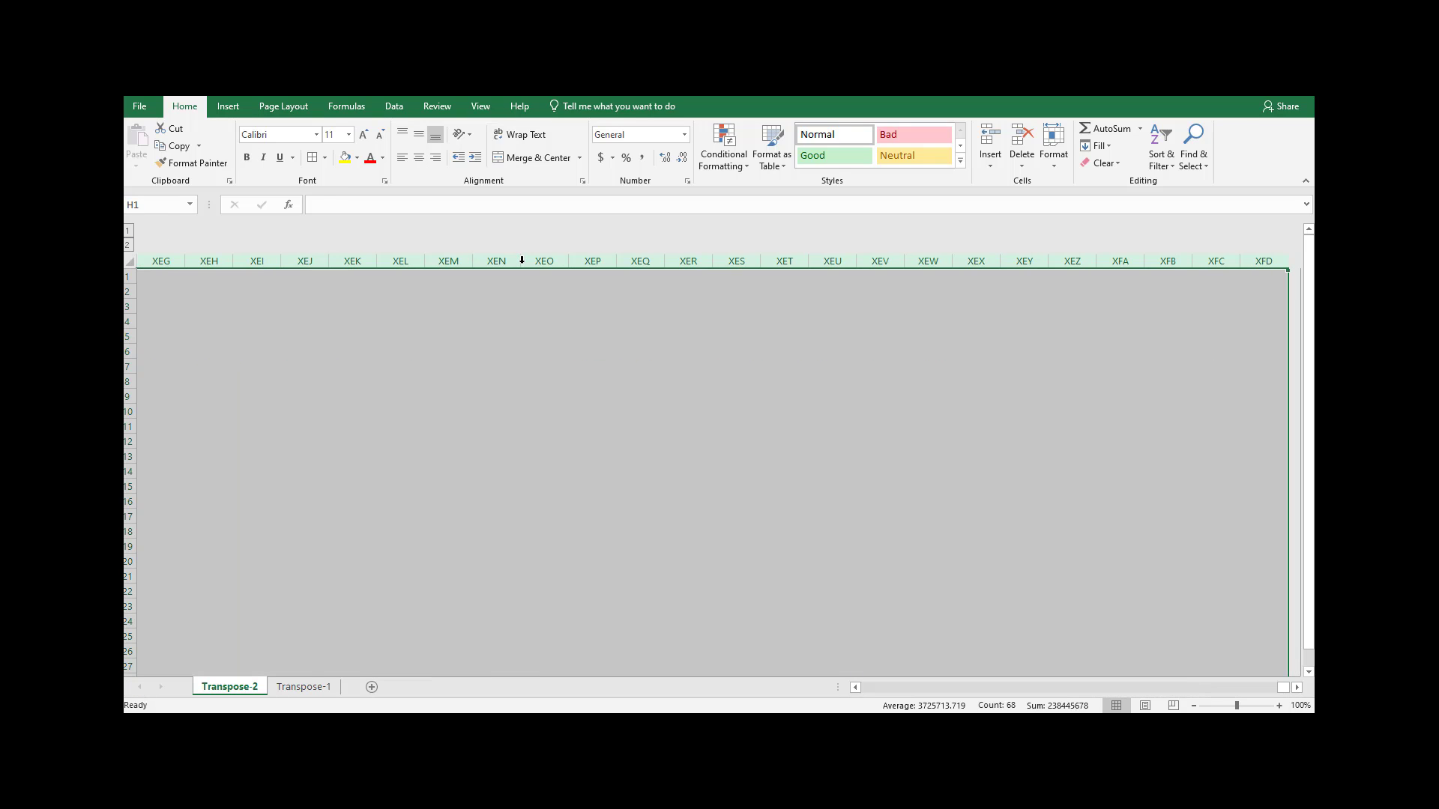
{"action": "key", "text": "ctrl+minus"}
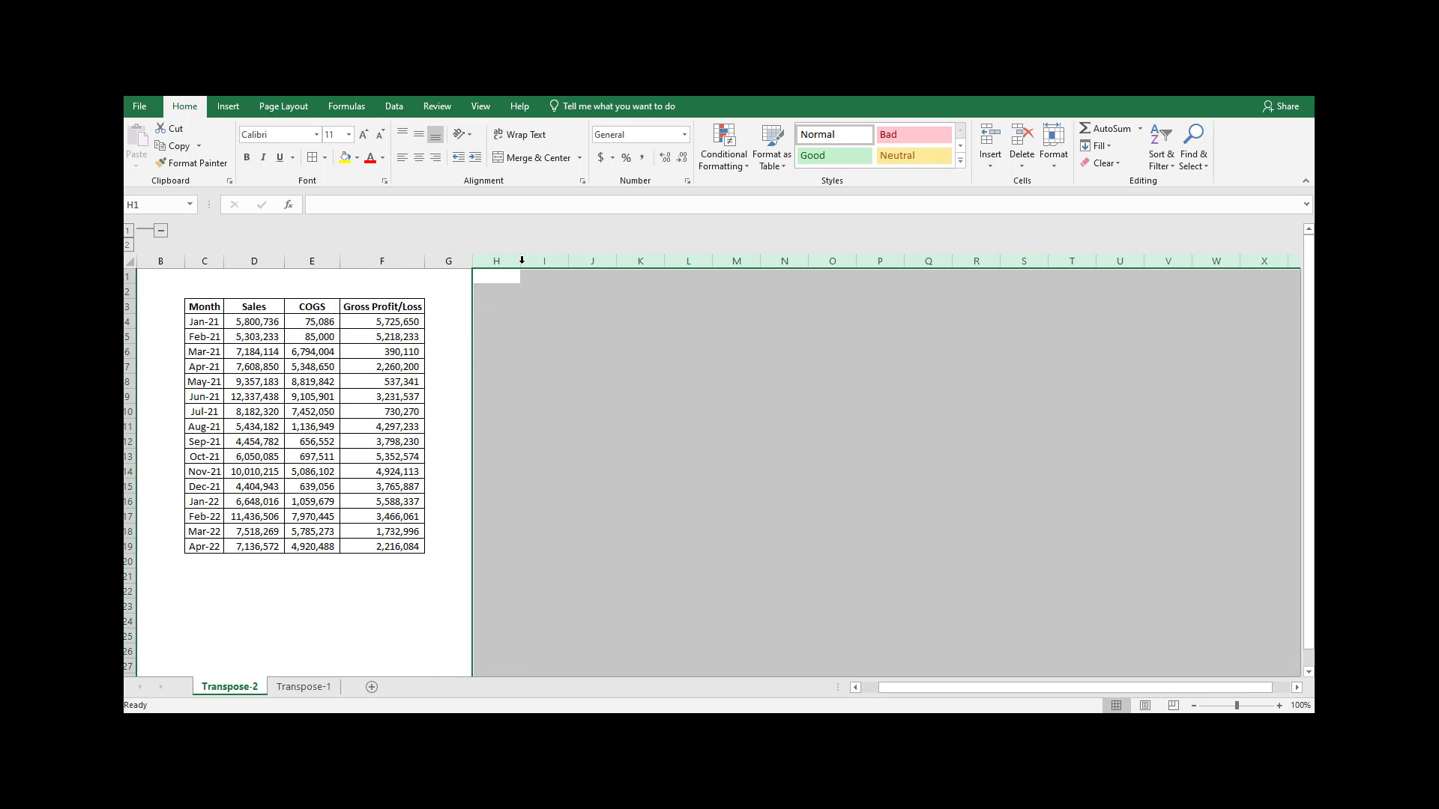
{"action": "left_click", "coordinate": [496, 320]}
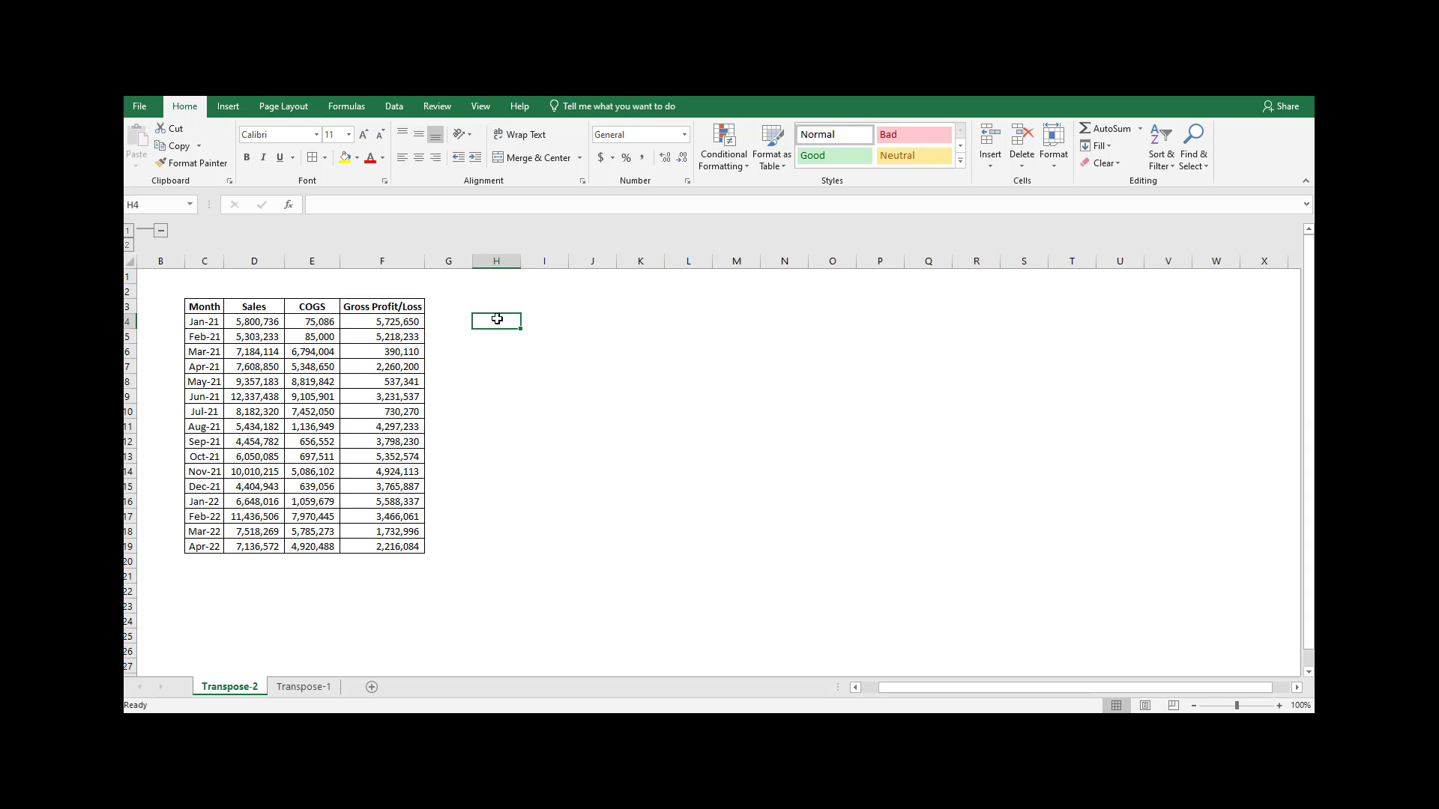
Paste a transposed copy of C3:F19 at H3 with Paste Special and clear only its contents, keeping the formatting.
{"action": "left_click_drag", "start_coordinate": [200, 310], "coordinate": [414, 534]}
{"action": "key", "text": "ctrl+c"}
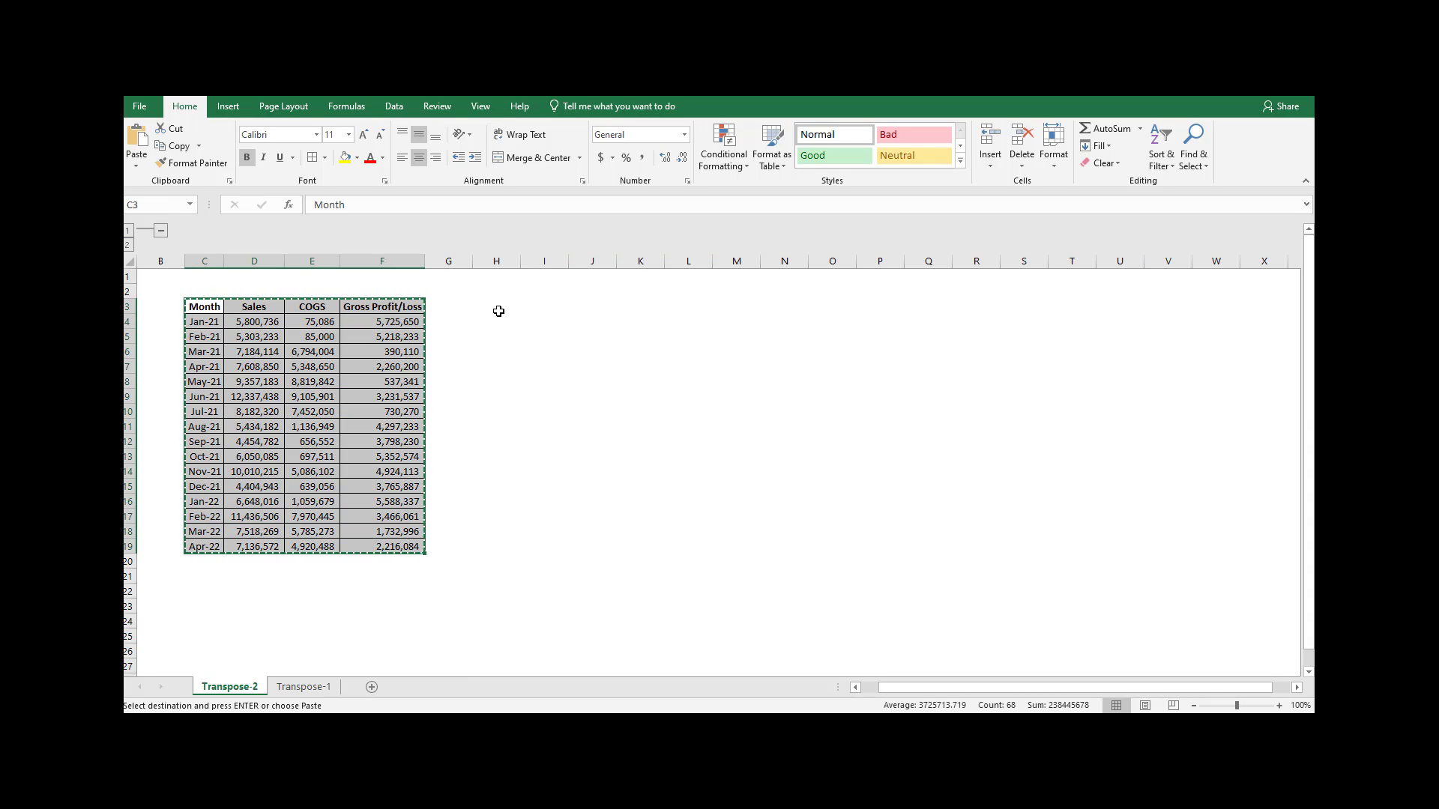
{"action": "left_click", "coordinate": [506, 305]}
{"action": "left_click", "coordinate": [137, 165]}
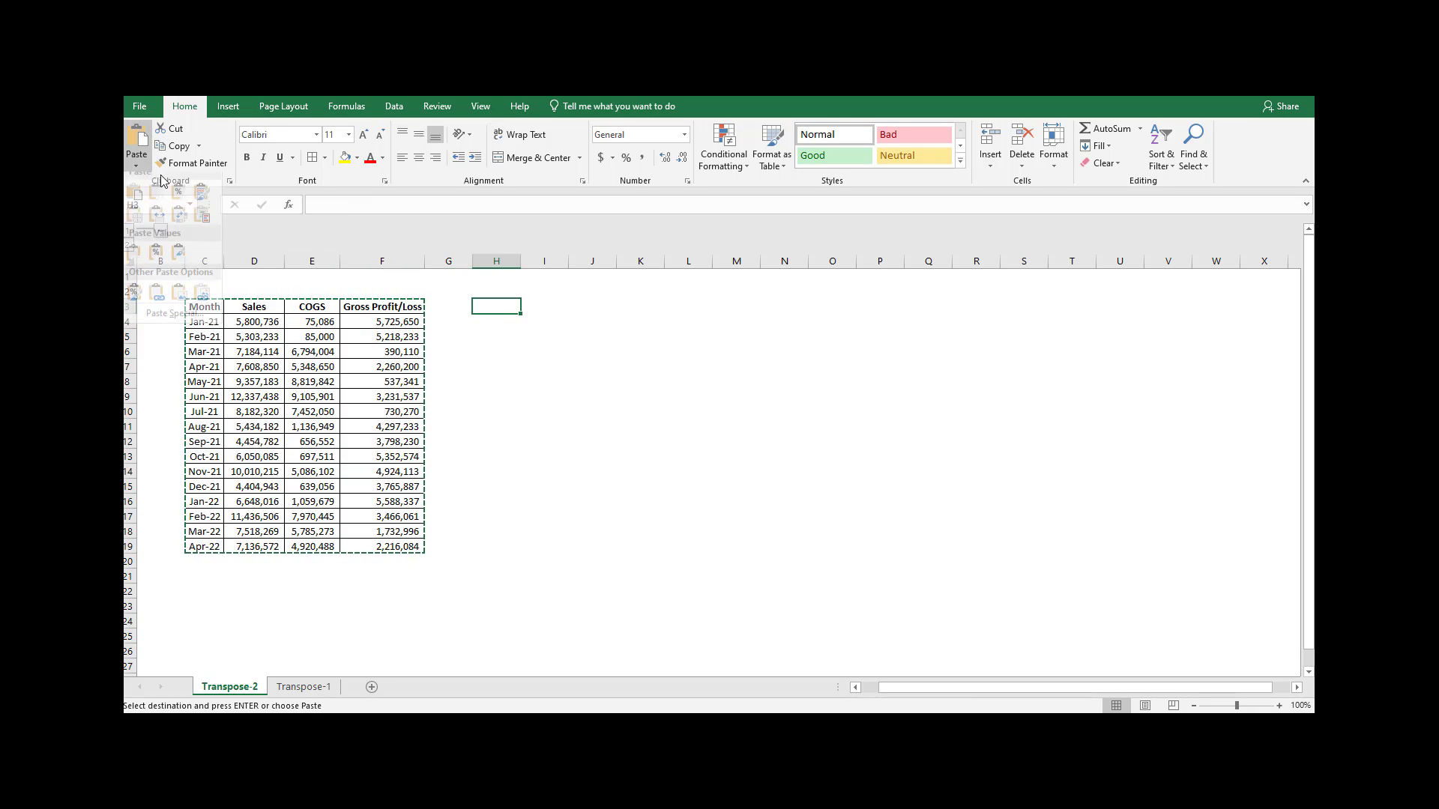
{"action": "left_click", "coordinate": [197, 323]}
{"action": "left_click", "coordinate": [690, 405]}
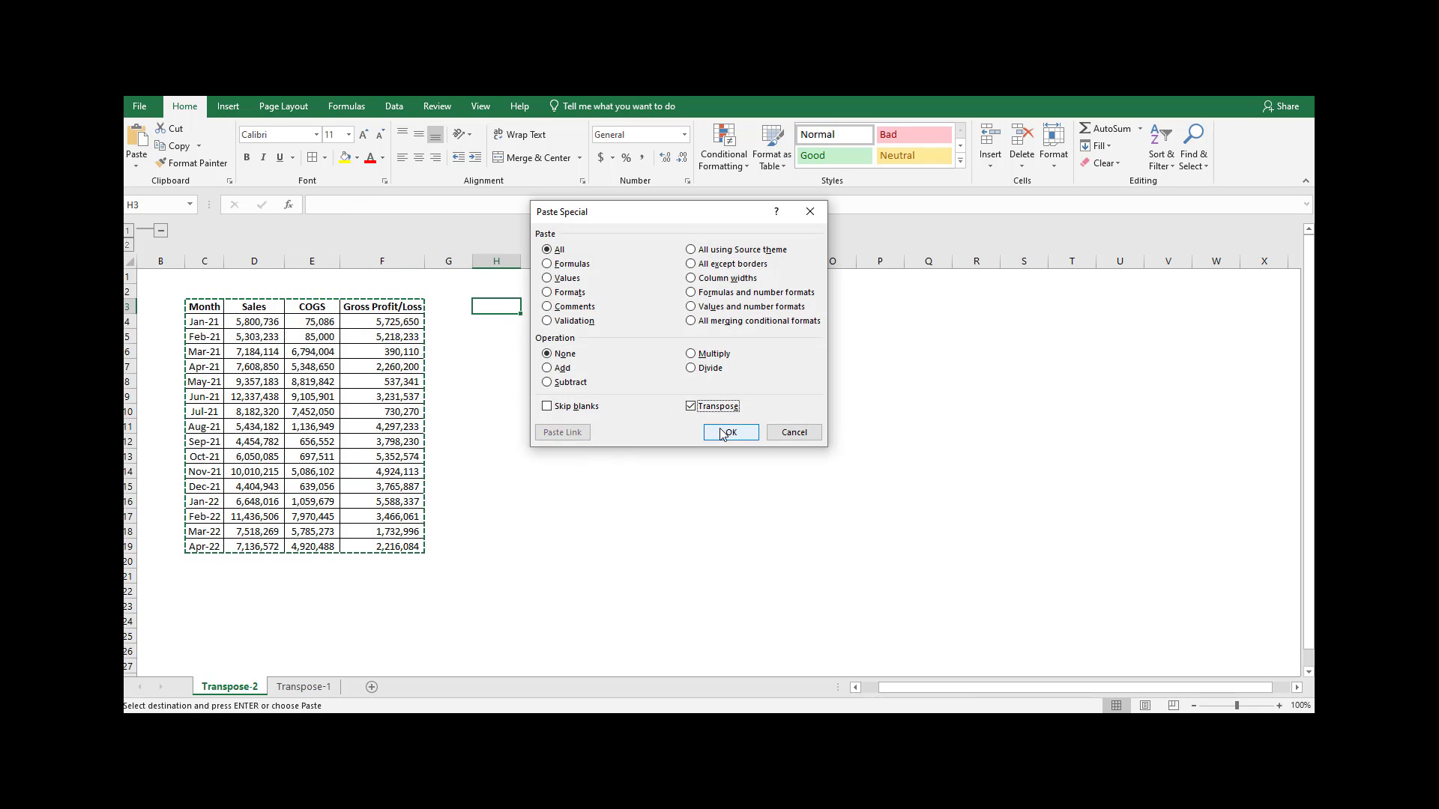
{"action": "left_click", "coordinate": [730, 431]}
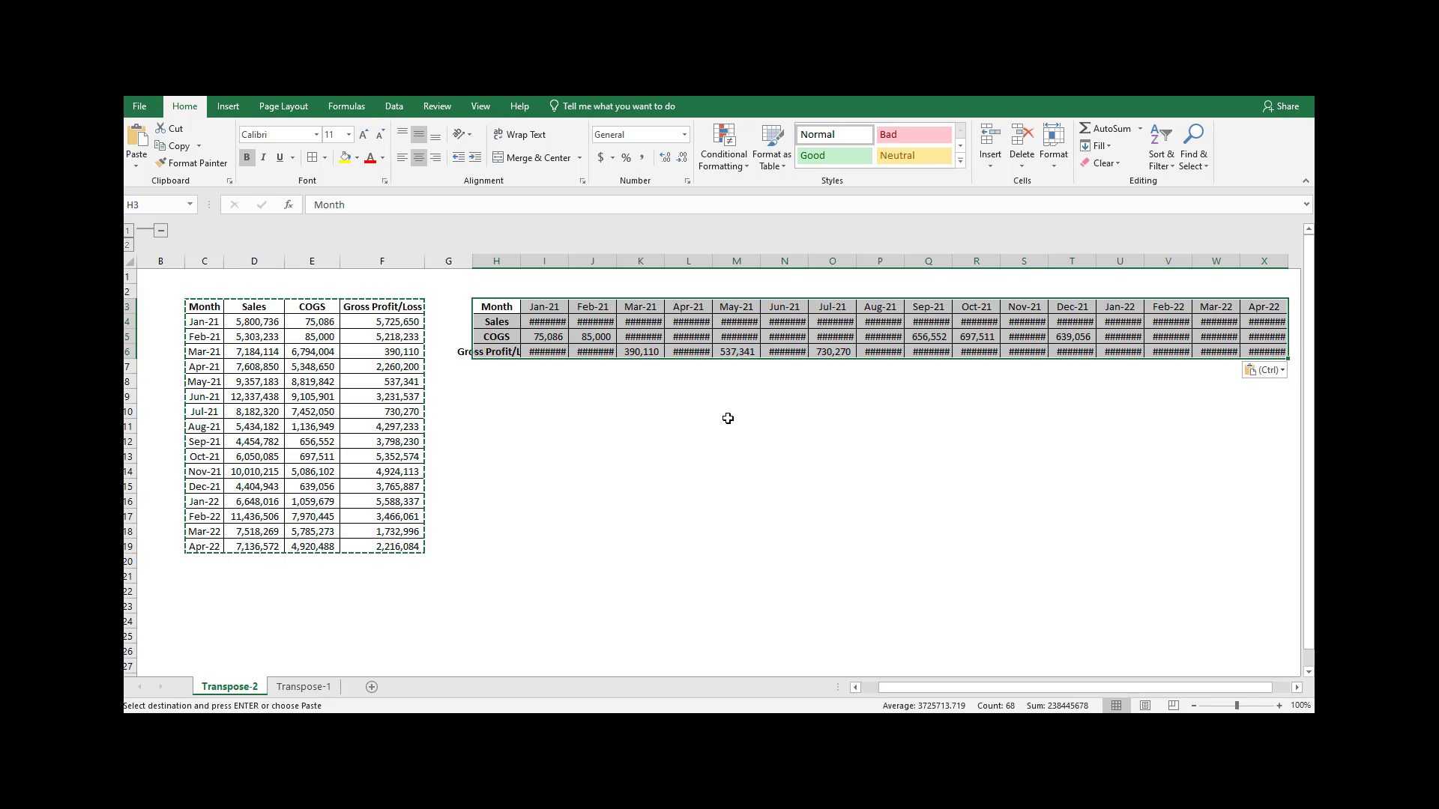
{"action": "key", "text": "Delete"}
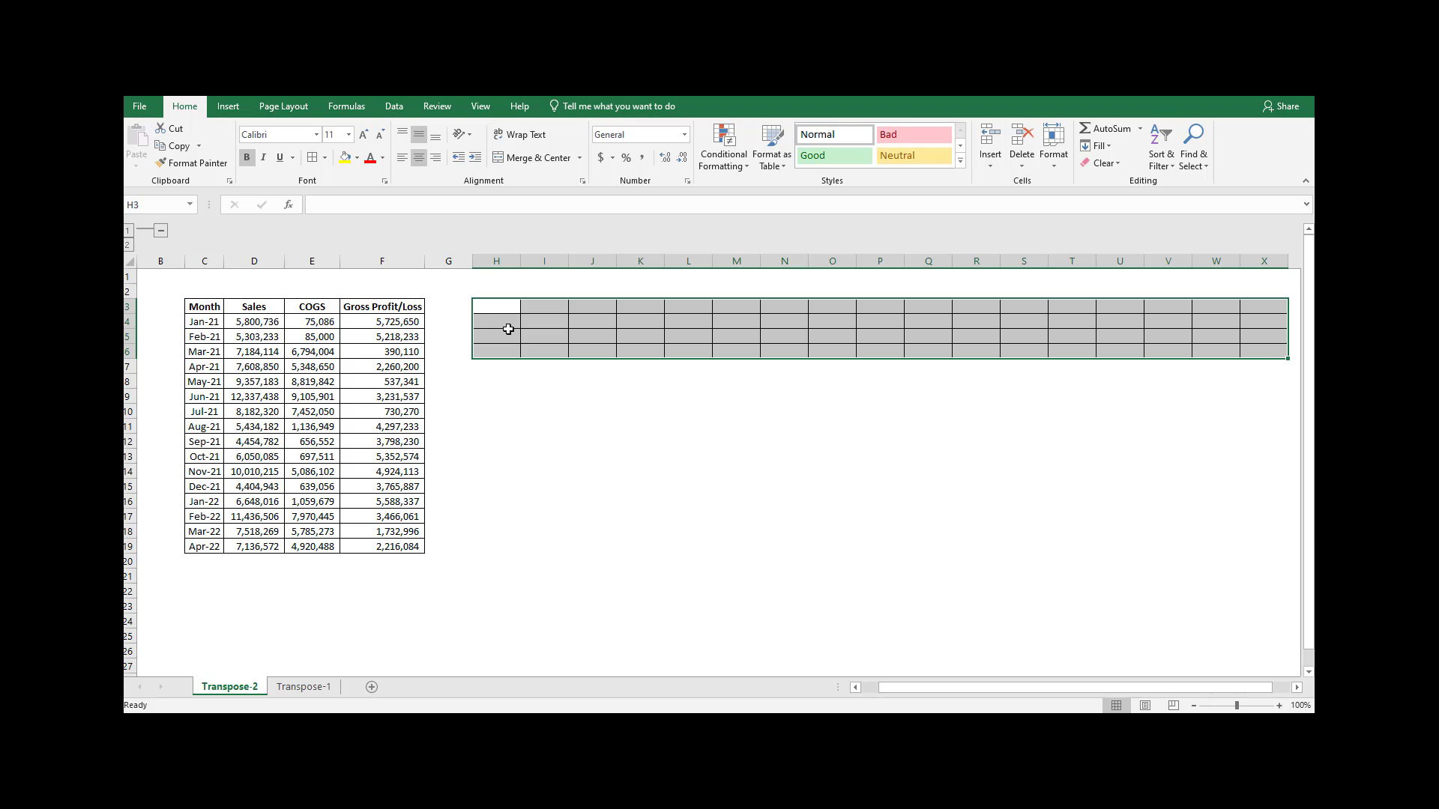
Enter =TRANSPOSE(C3:F19) as an array formula across H3:X6 and AutoFit column H.
{"action": "type", "text": "=trans"}
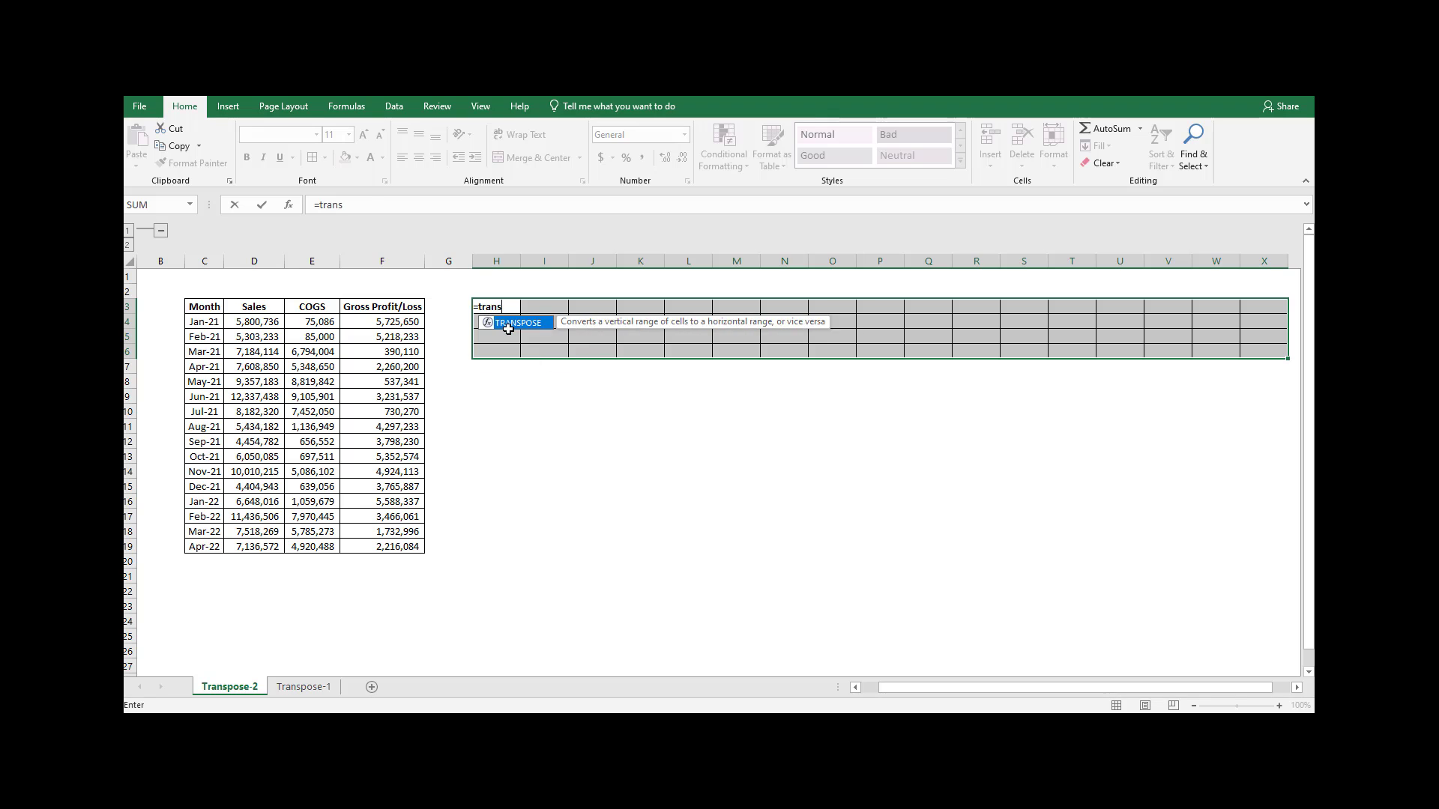
{"action": "double_click", "coordinate": [508, 330]}
{"action": "left_click_drag", "start_coordinate": [207, 309], "coordinate": [392, 546]}
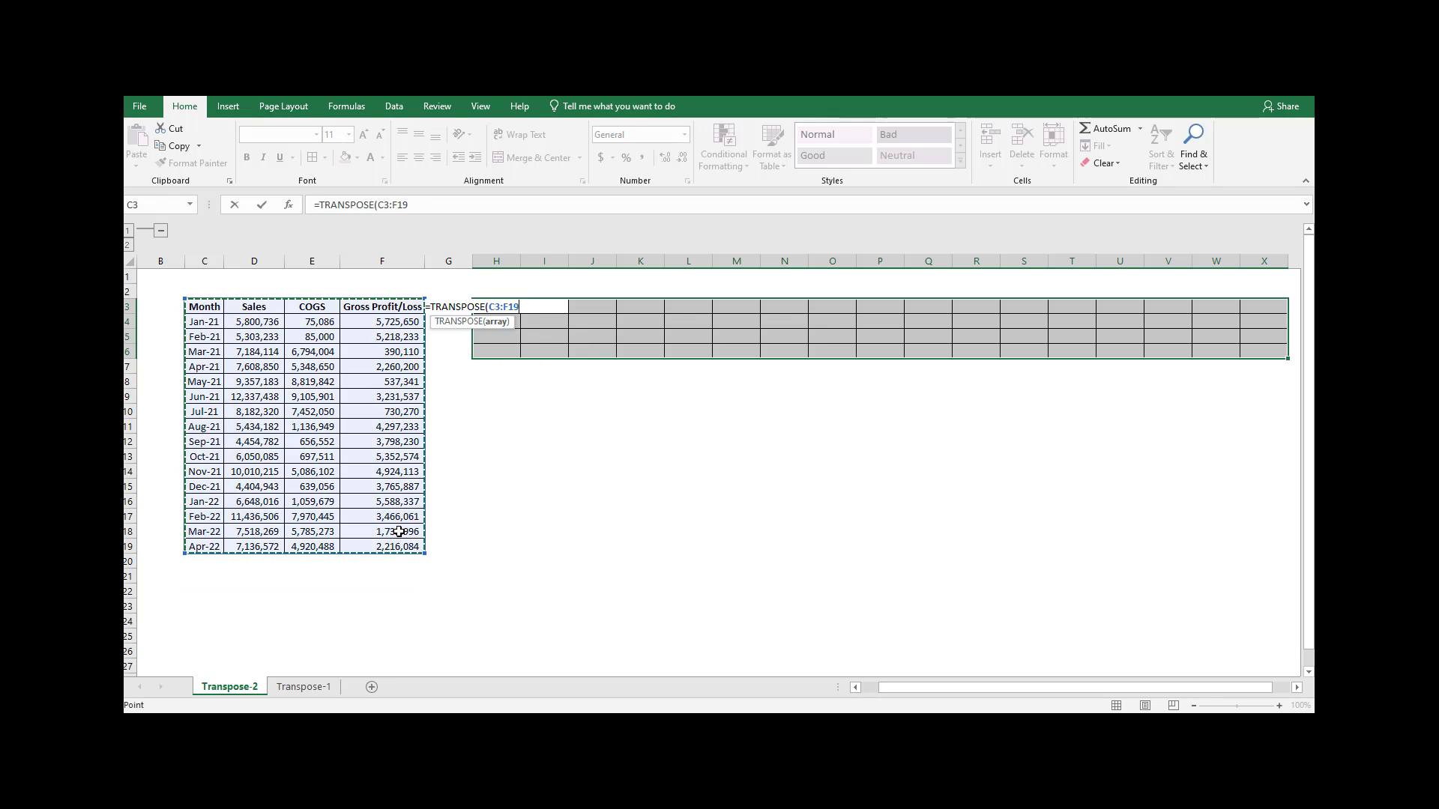
{"action": "type", "text": ")"}
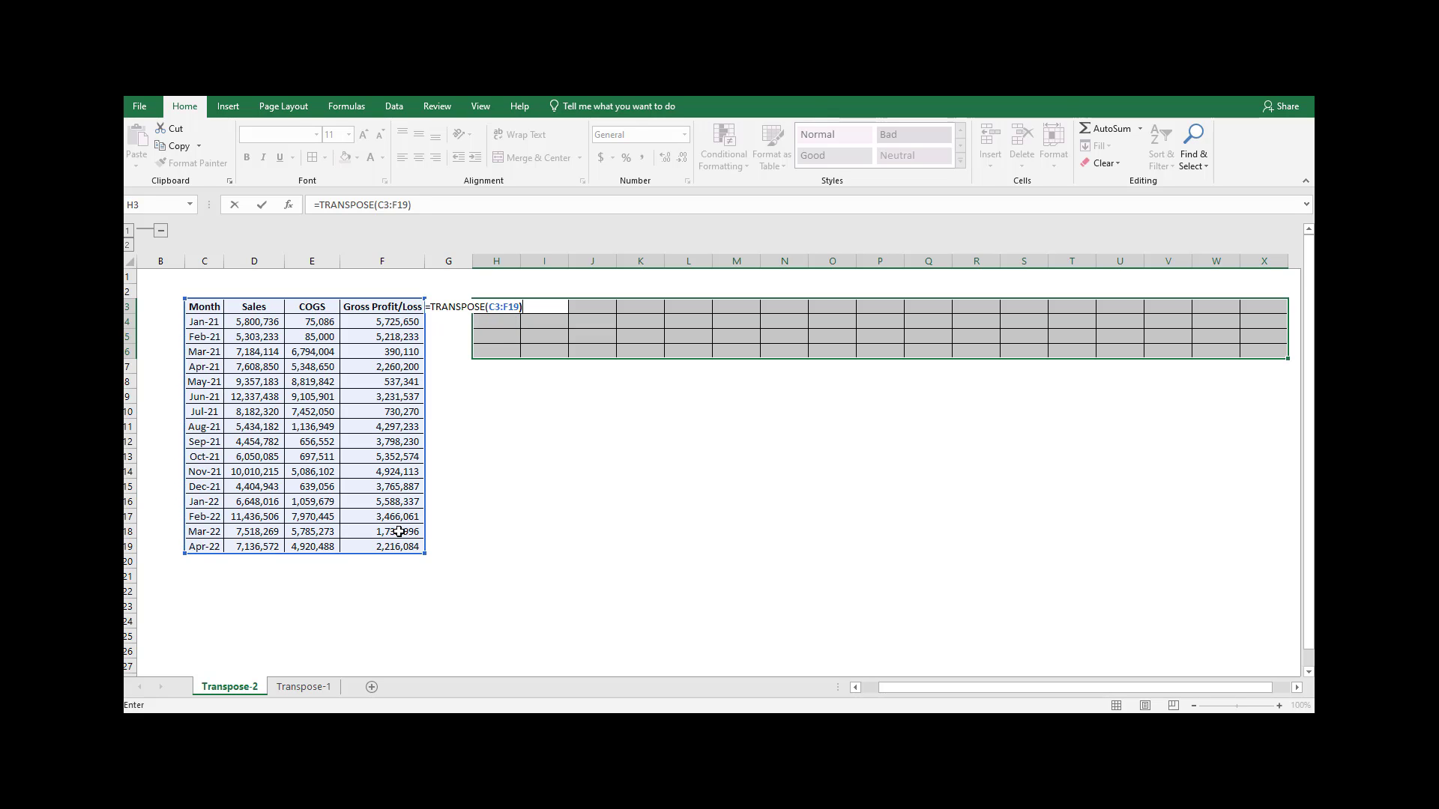
{"action": "key", "text": "ctrl+shift+Return"}
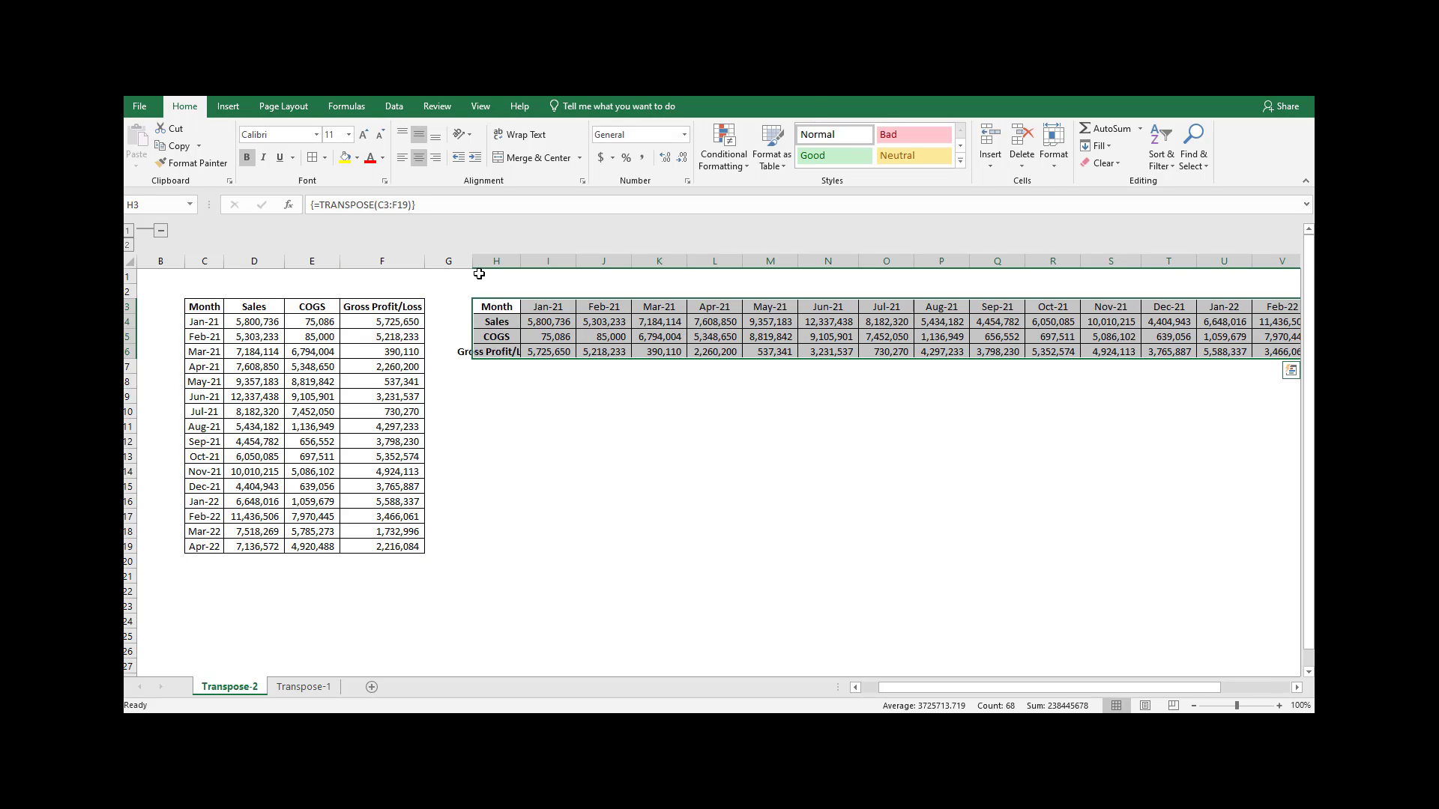
{"action": "double_click", "coordinate": [520, 260]}
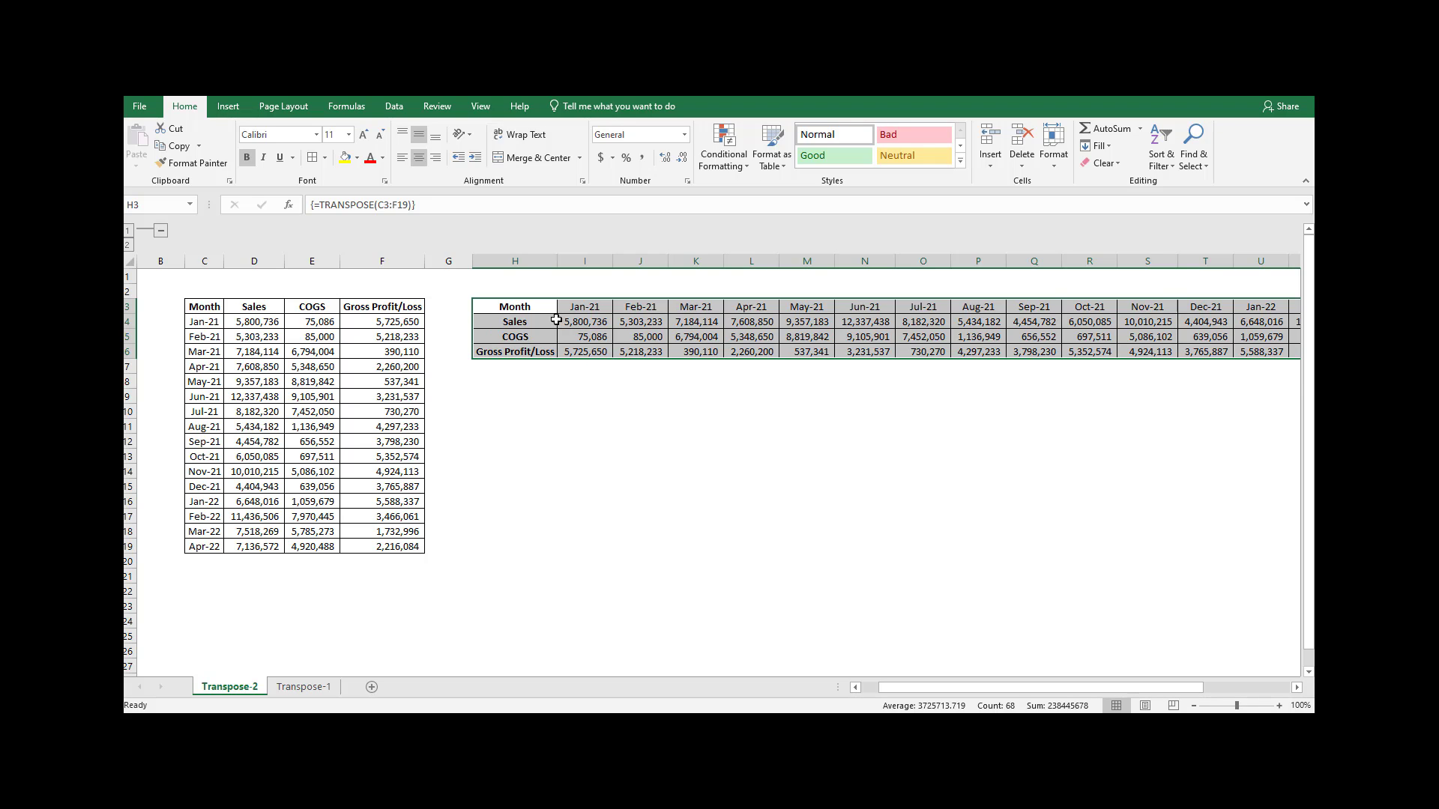
Set the Jan-21 COGS in E4 to 80000 and check the linked transposed cell I5.
{"action": "left_click", "coordinate": [298, 327]}
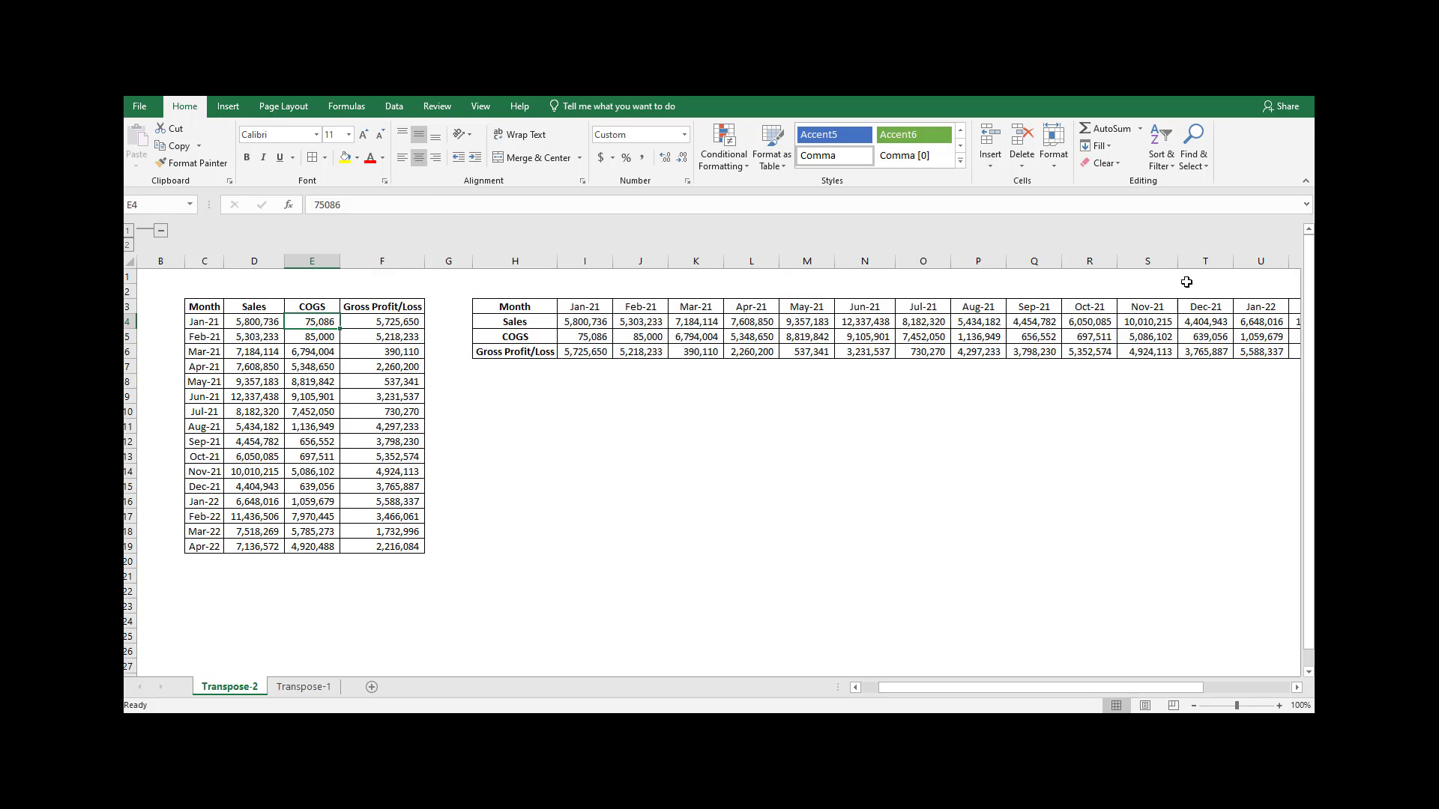
{"action": "type", "text": "80000"}
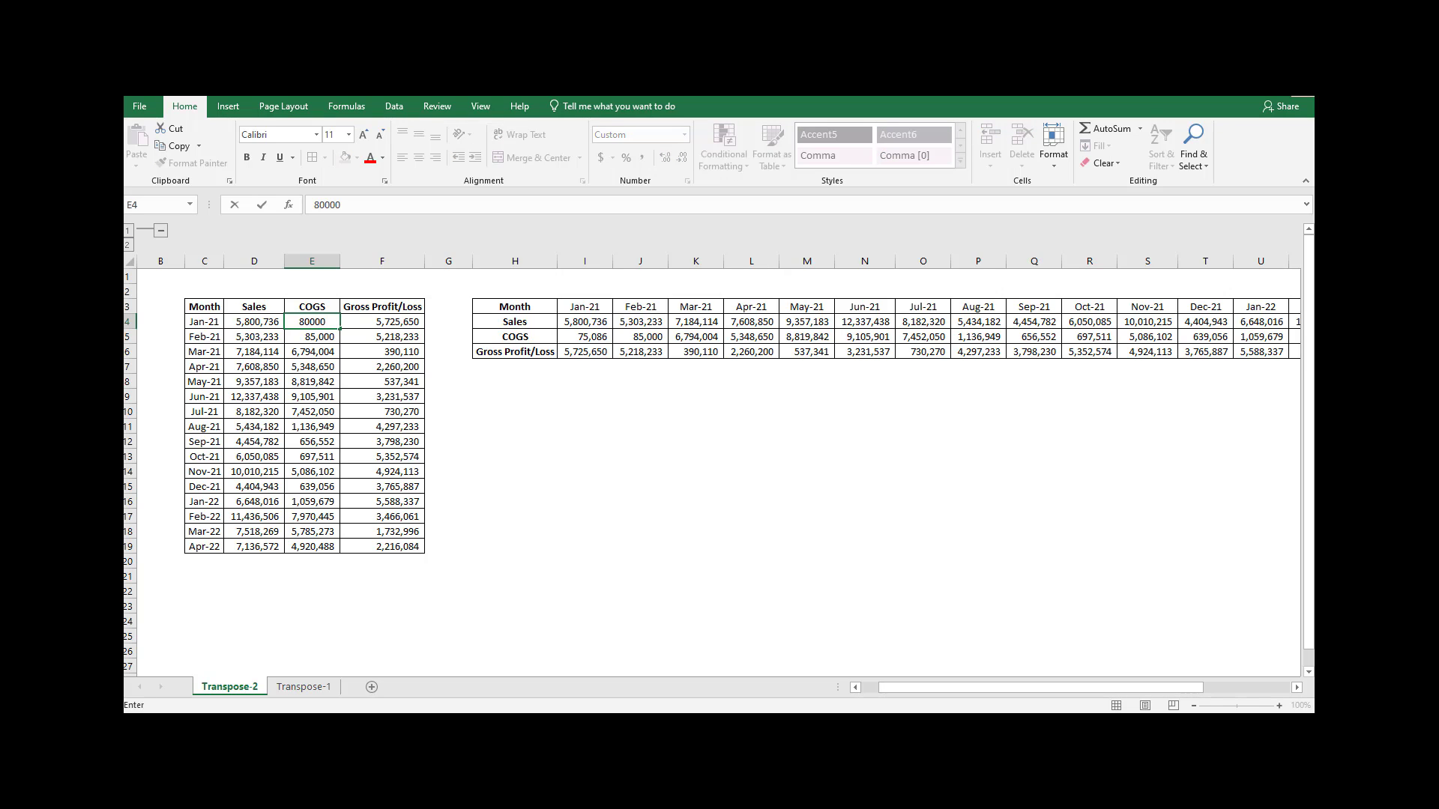
{"action": "key", "text": "Return"}
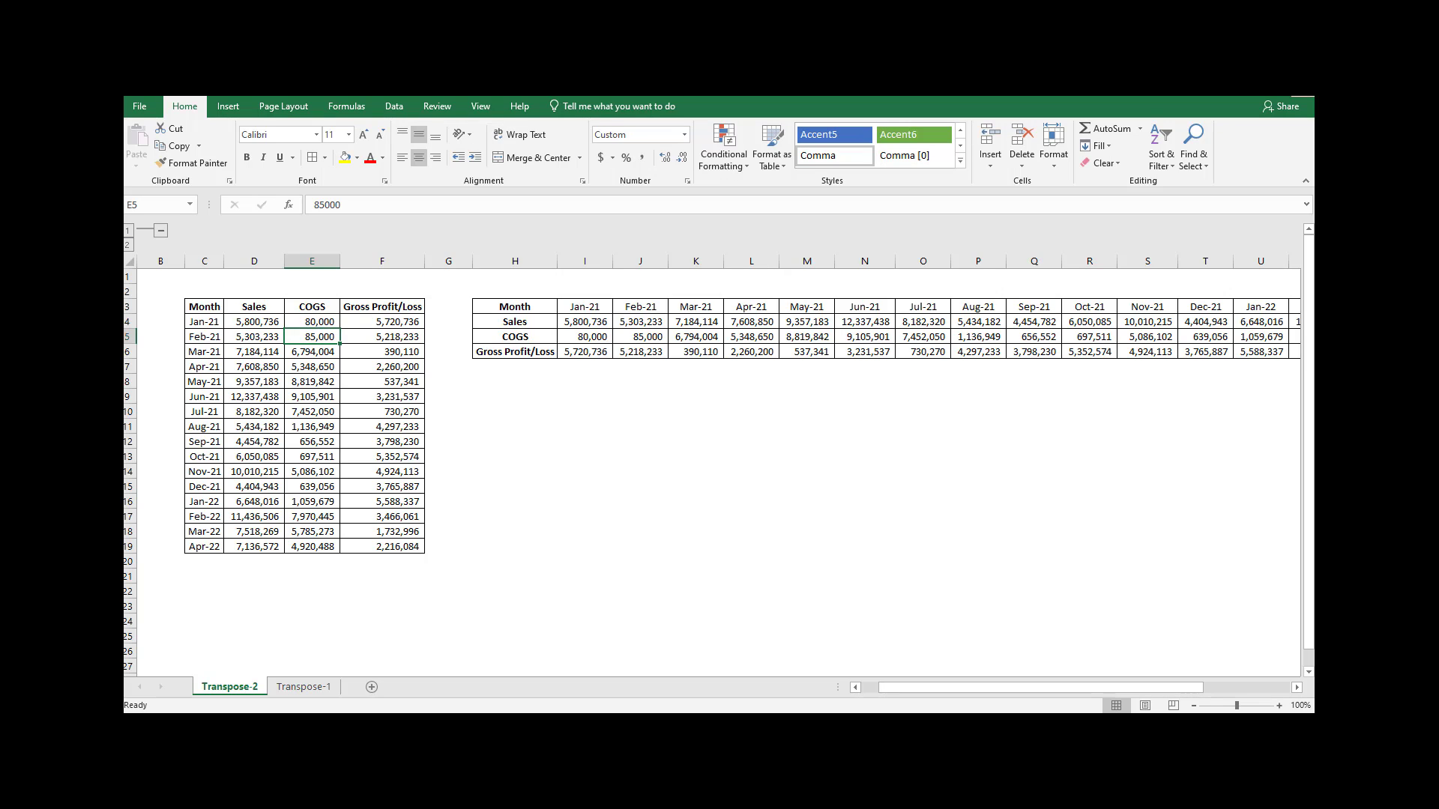
{"action": "left_click", "coordinate": [590, 340]}
Check the Locked protection setting of the transposed cells in Format Cells against the criteria in column A, and cancel the dialog.
{"action": "left_click_drag", "start_coordinate": [934, 686], "coordinate": [870, 691]}
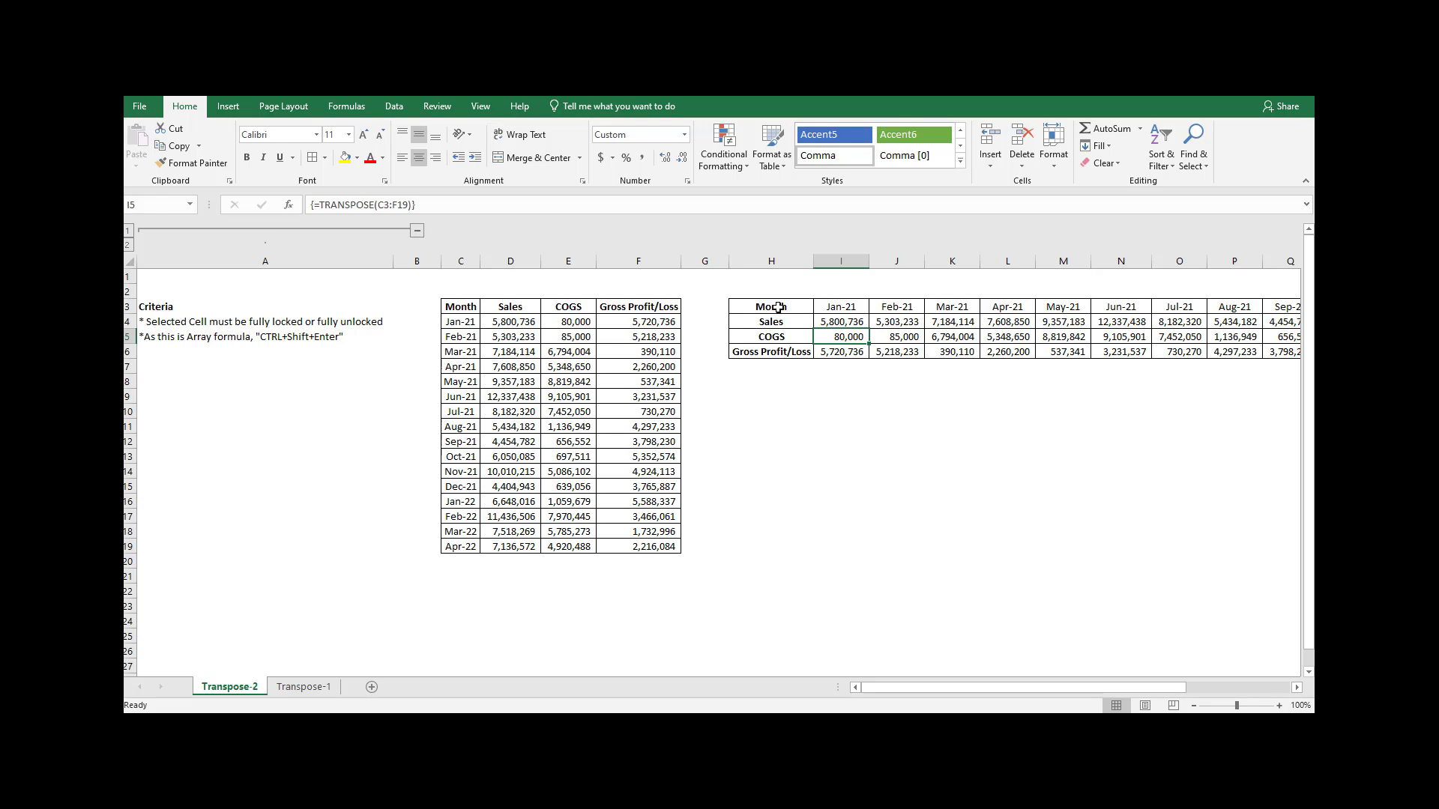
{"action": "left_click_drag", "start_coordinate": [777, 307], "coordinate": [1288, 336]}
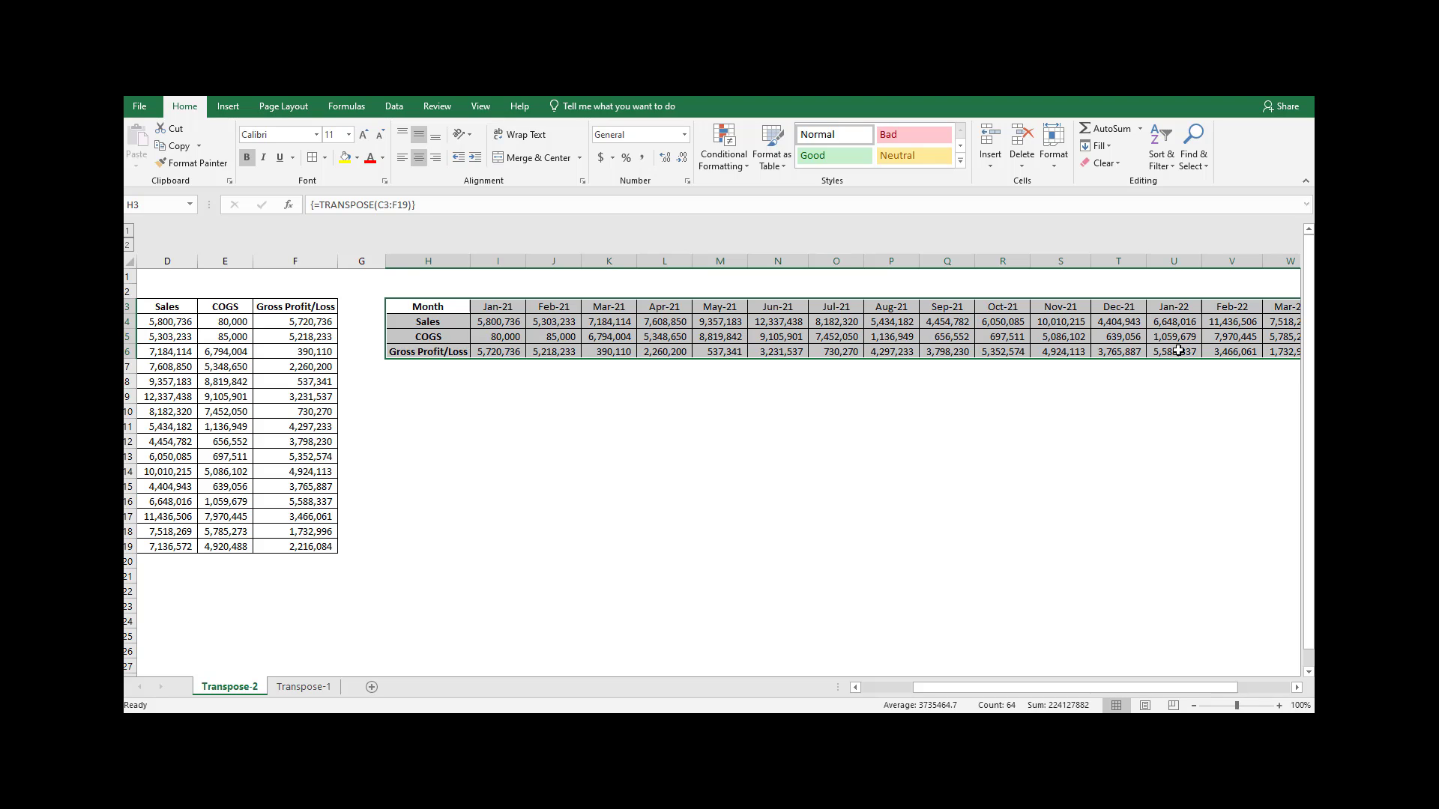
{"action": "key", "text": "ctrl+1"}
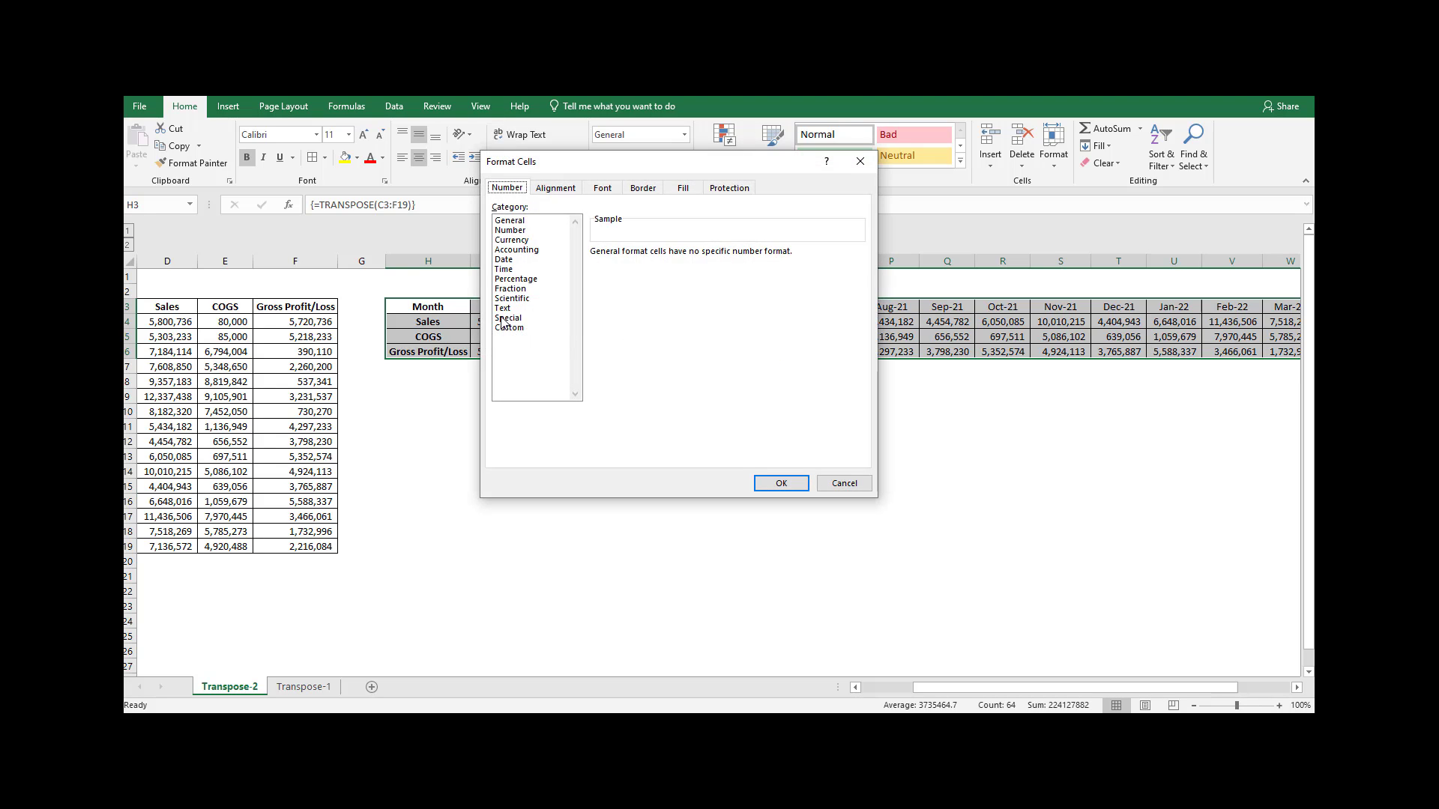
{"action": "left_click", "coordinate": [507, 317]}
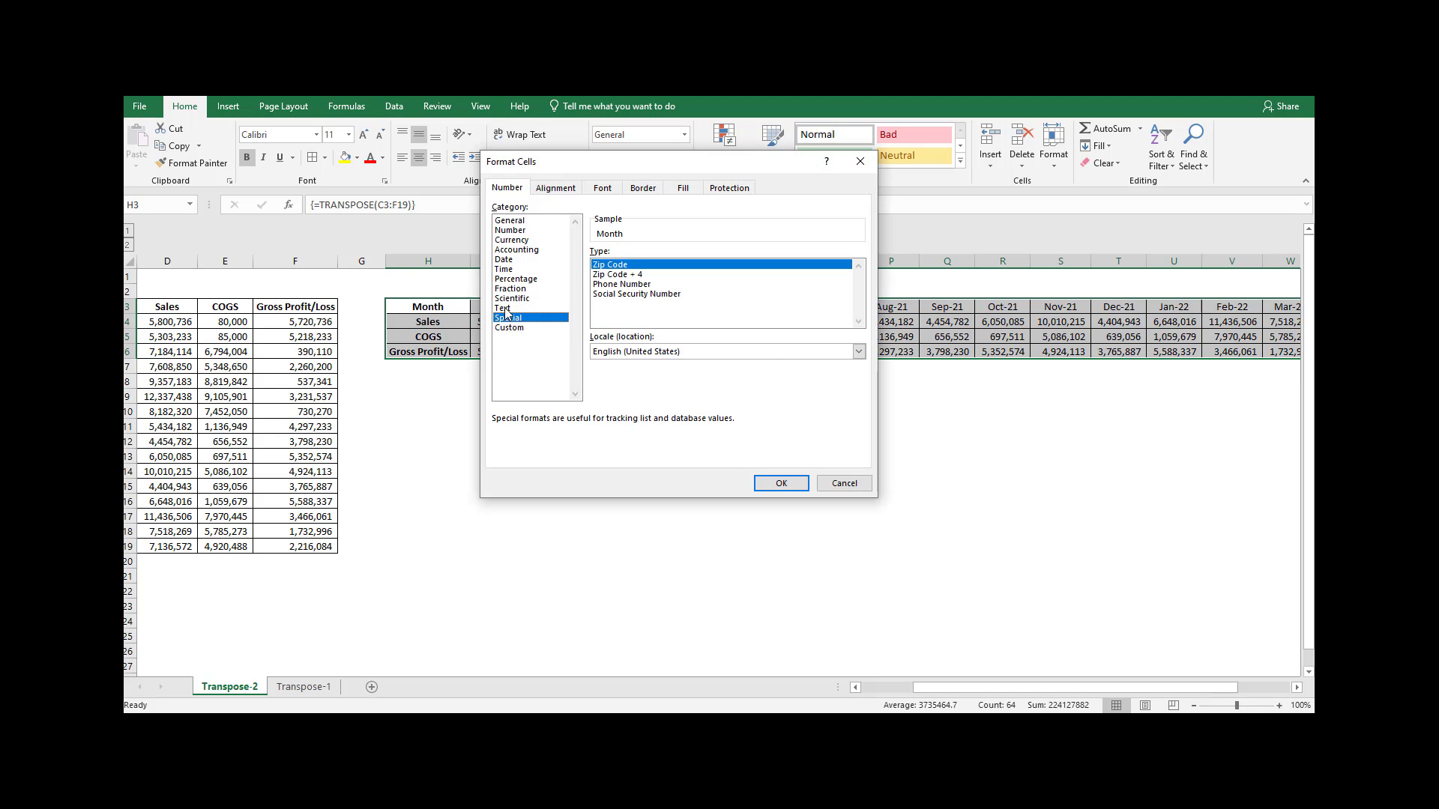
{"action": "left_click", "coordinate": [733, 188]}
{"action": "left_click", "coordinate": [860, 484]}
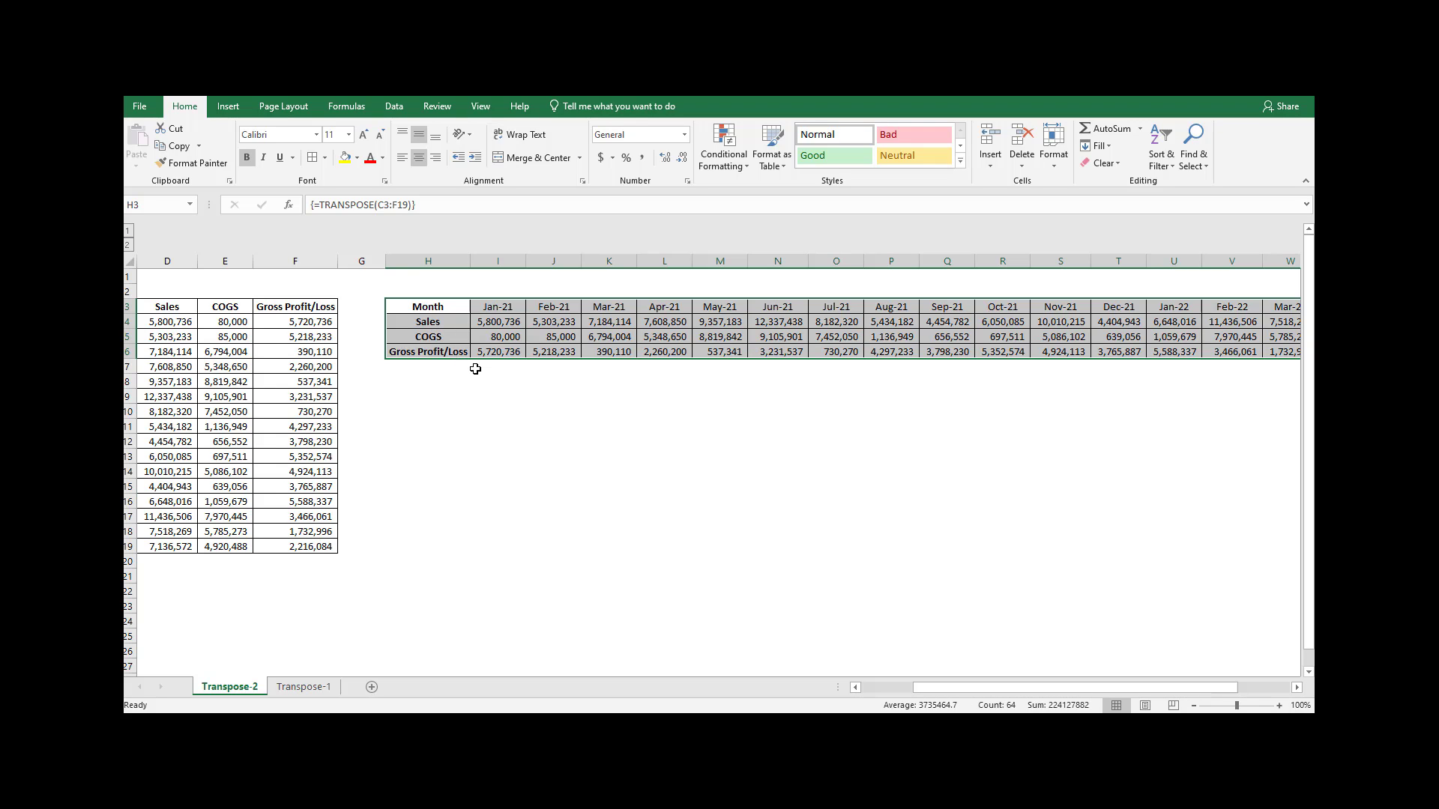
{"action": "left_click_drag", "start_coordinate": [1027, 687], "coordinate": [842, 664]}
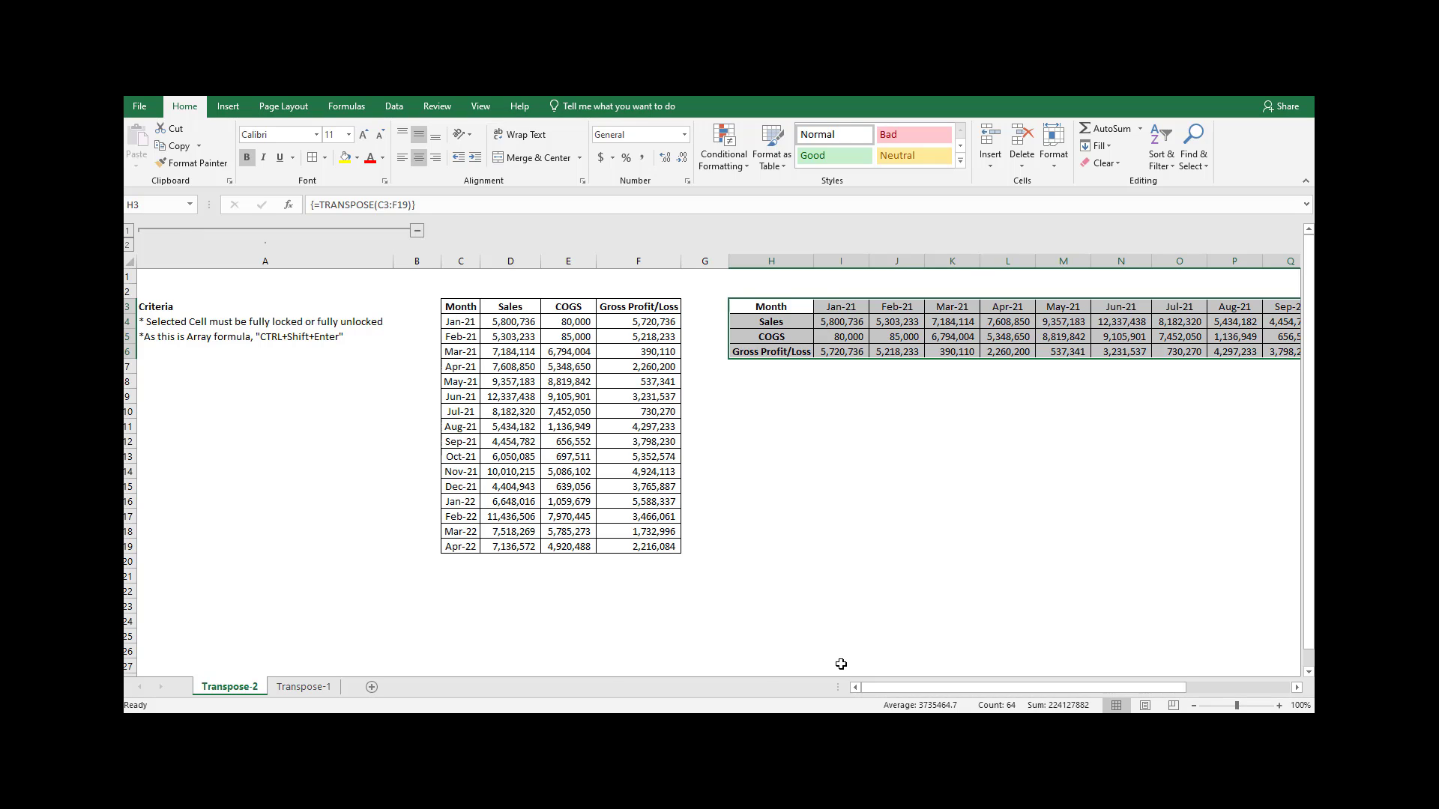